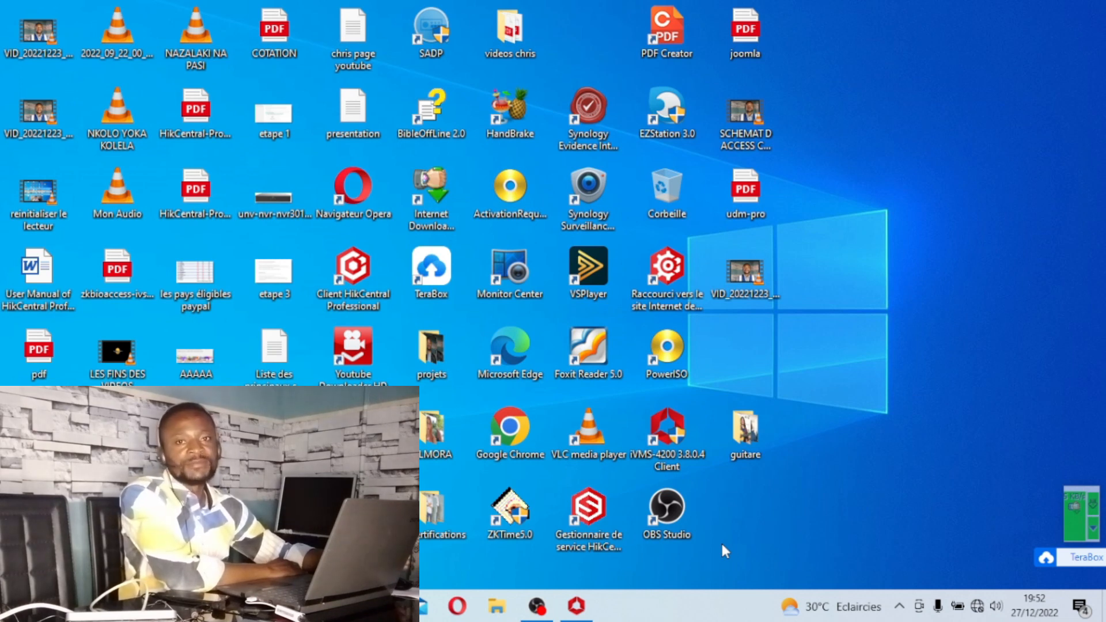
Switch from the desktop to the iVMS-4200 client.
right_click(871, 210)
left_click(894, 251)
left_click(576, 606)
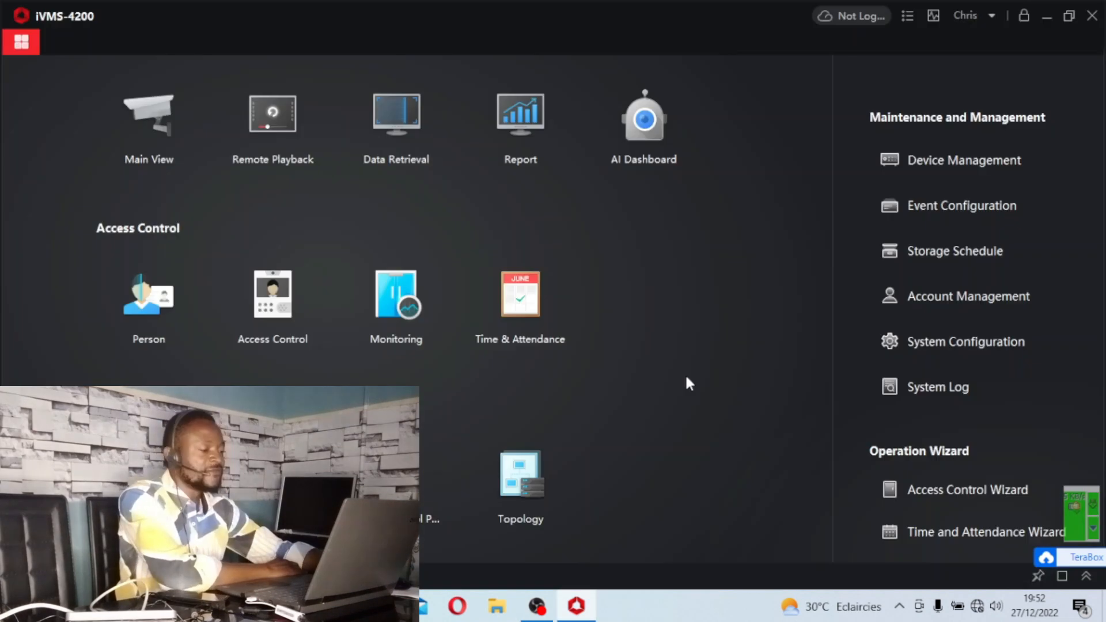
Open Device Management and review the list of added devices.
left_click(925, 163)
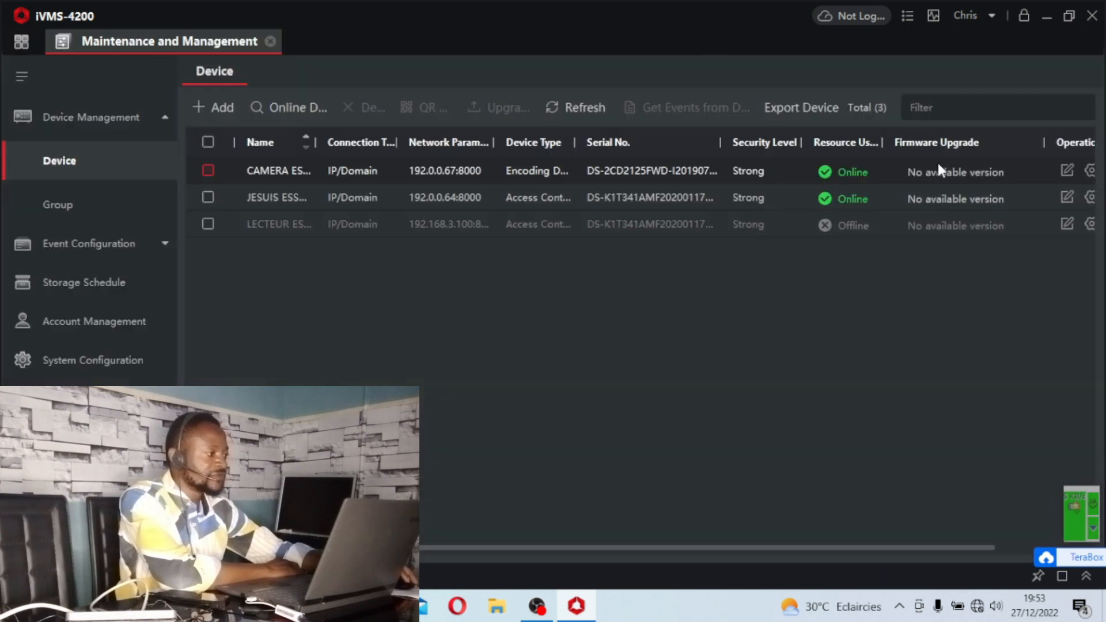
left_click(553, 176)
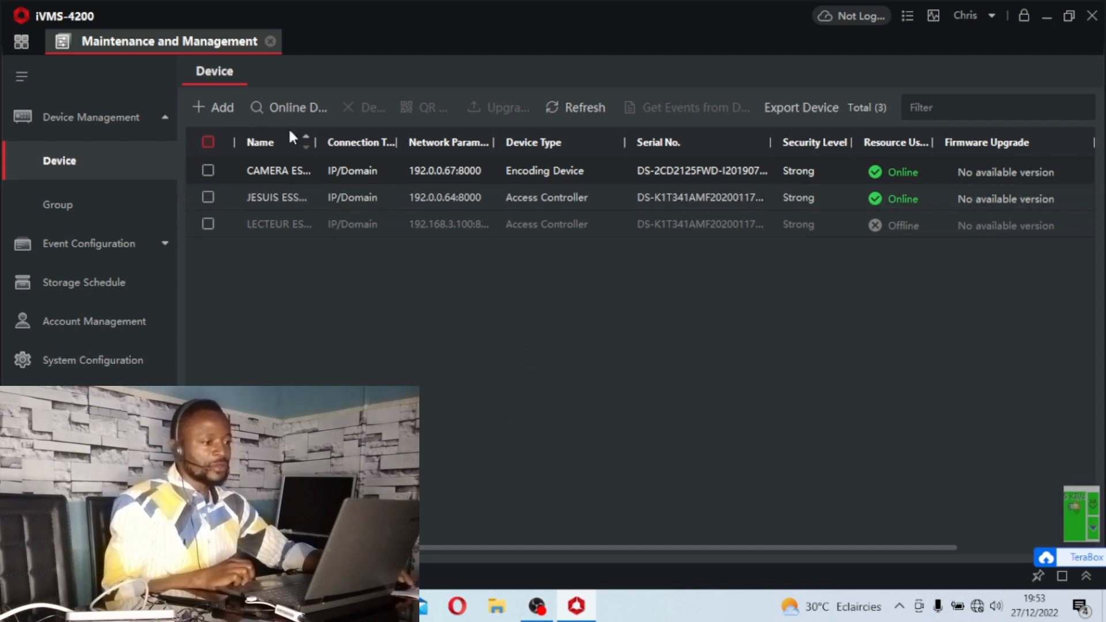
Open the Access Control module and go to Linkage Configuration.
left_click(21, 42)
left_click(272, 293)
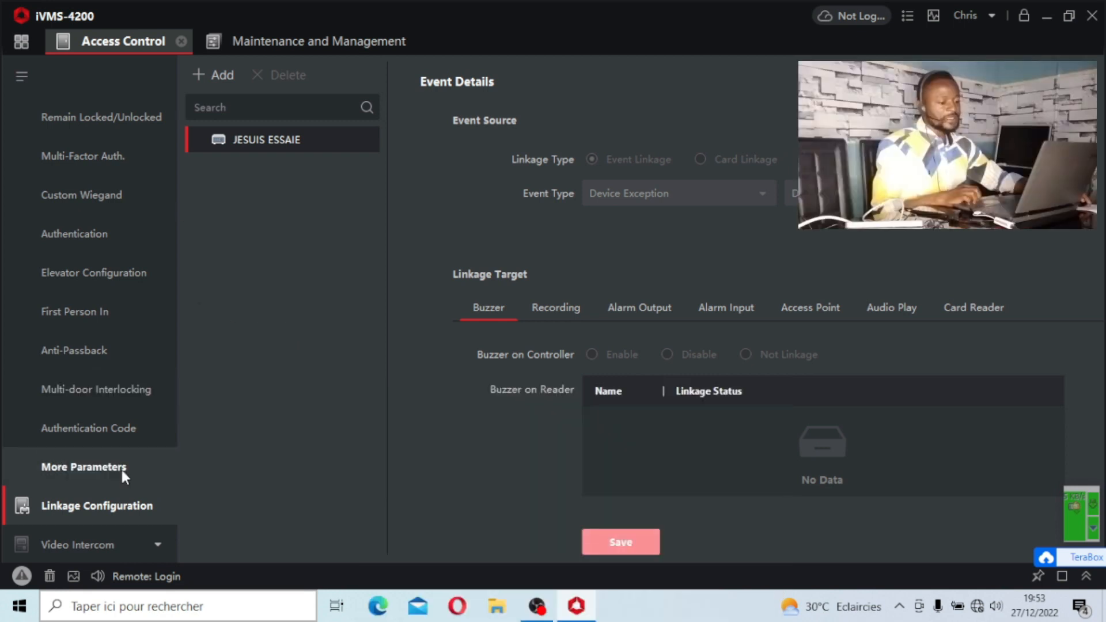
scroll(128, 312, "up", 3)
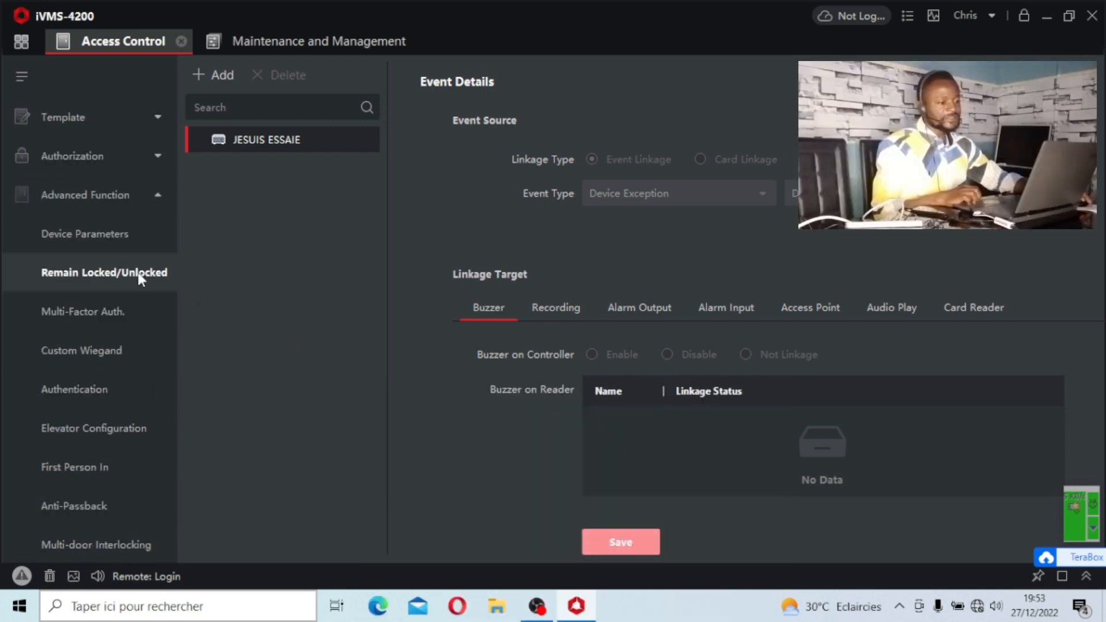
scroll(137, 277, "down", 3)
left_click(81, 465)
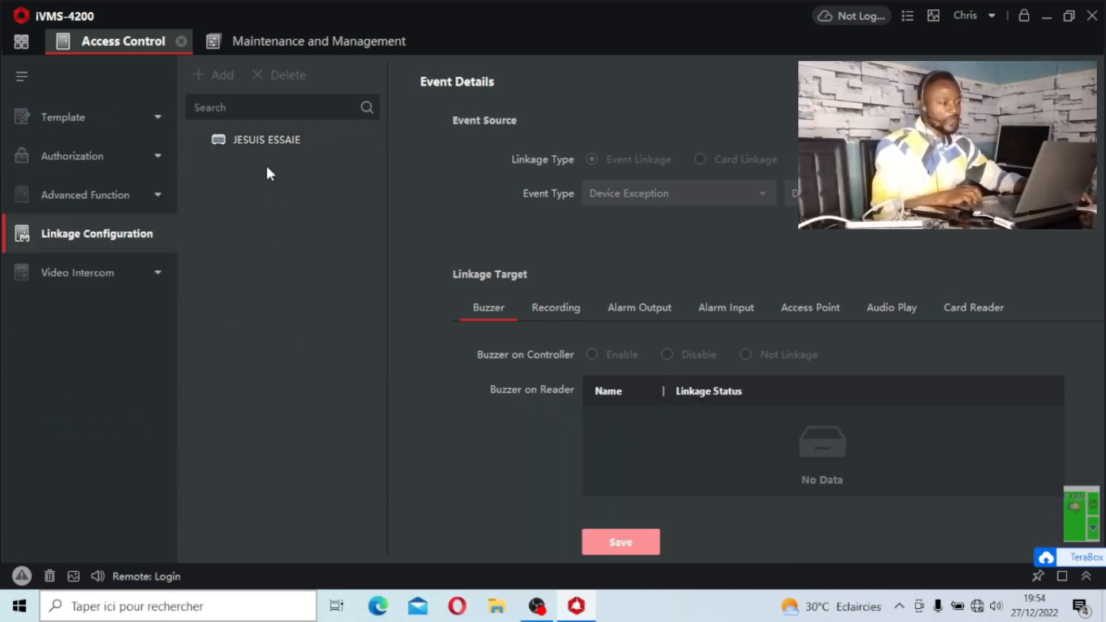
Return to the device list and widen the Name column to read the full device names.
left_click(289, 41)
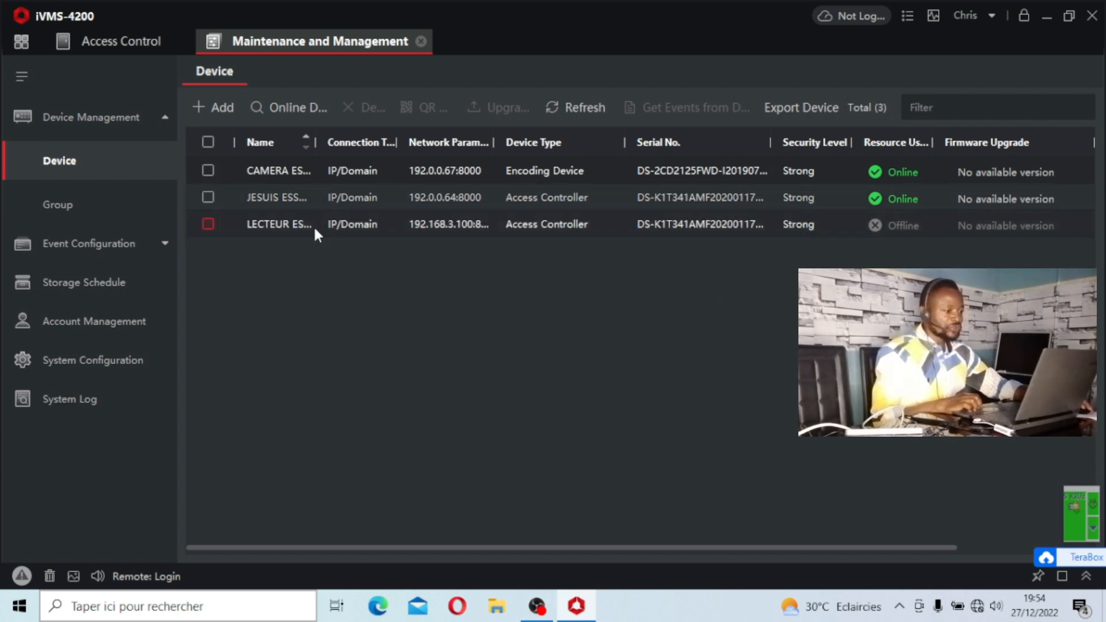
left_click_drag(314, 143, 436, 143)
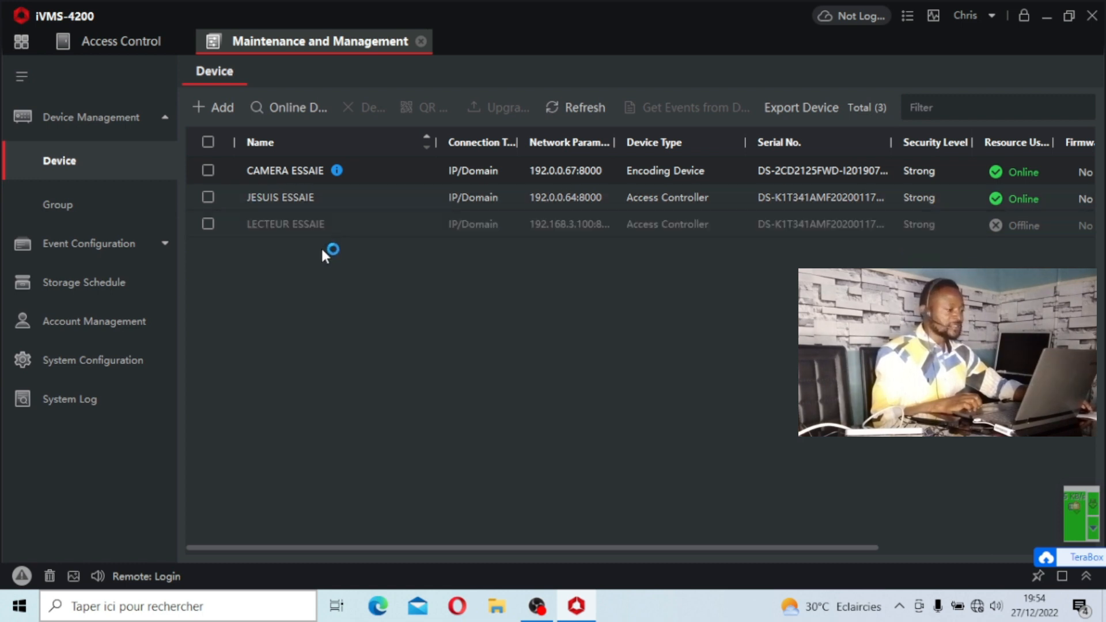
Go back to Linkage Configuration and select the JESUIS ESSAIE controller.
left_click(118, 42)
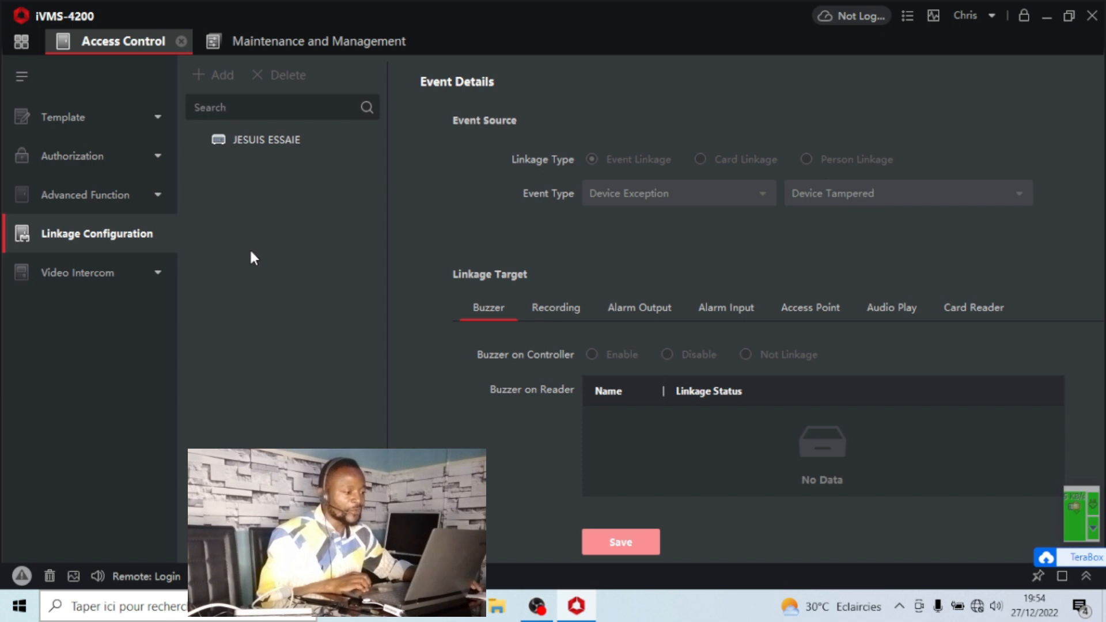
left_click(275, 142)
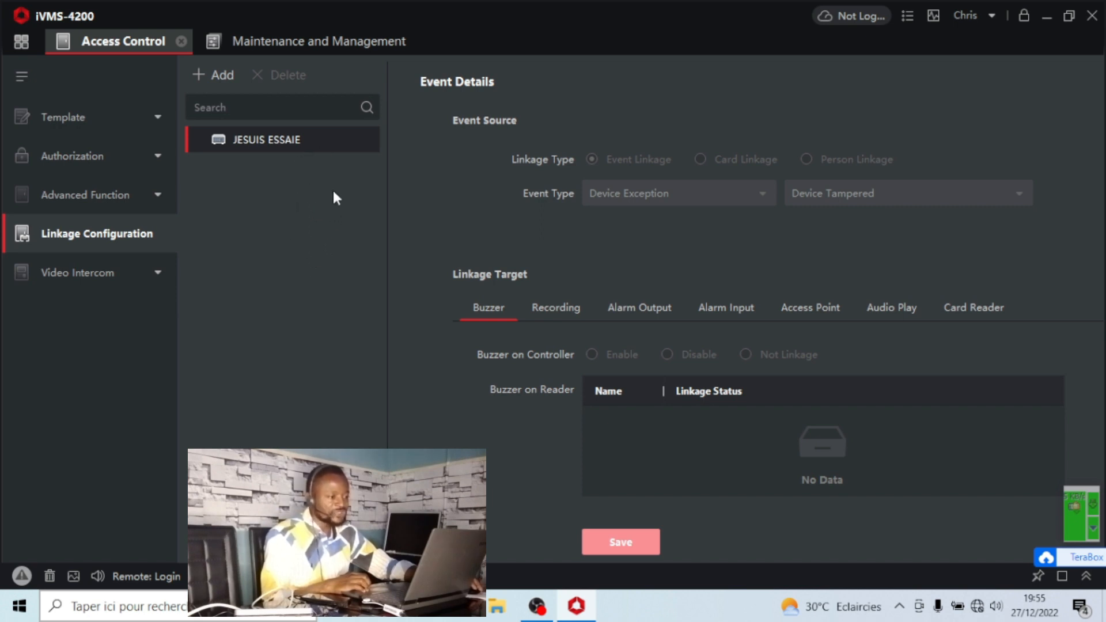
left_click(281, 143)
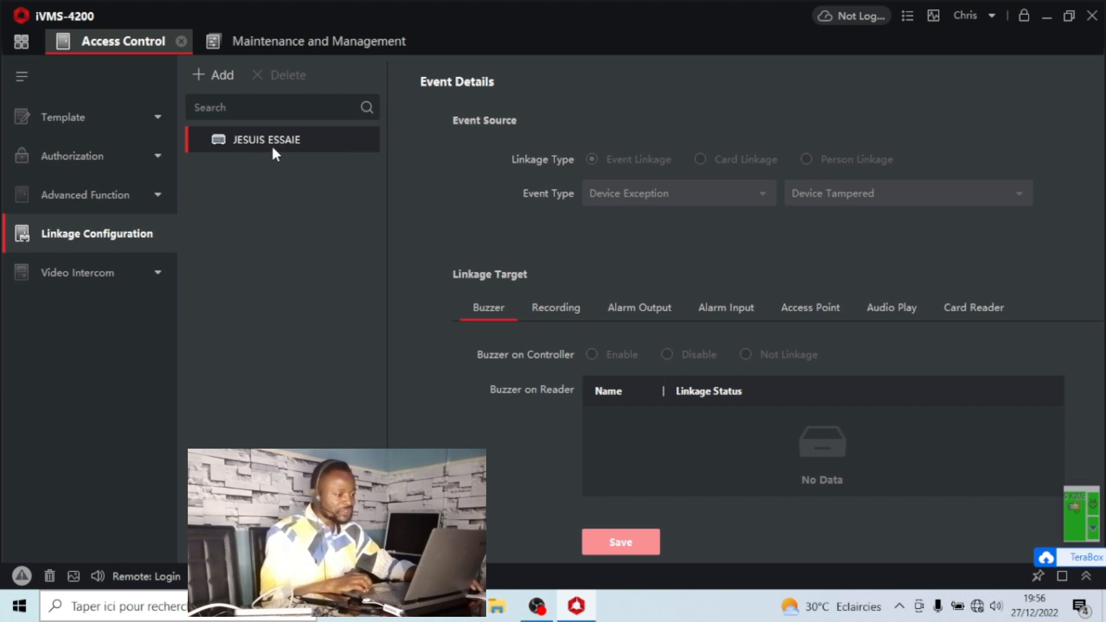
Add a new event linkage for JESUIS ESSAIE and browse the available event type and sub-event options.
left_click(222, 75)
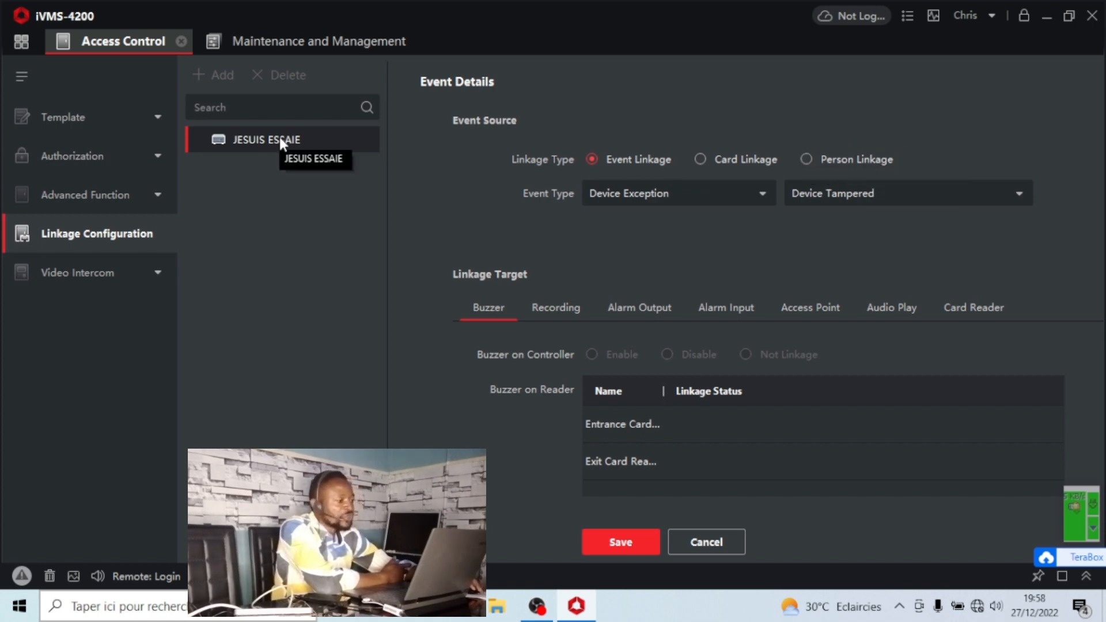
left_click(852, 195)
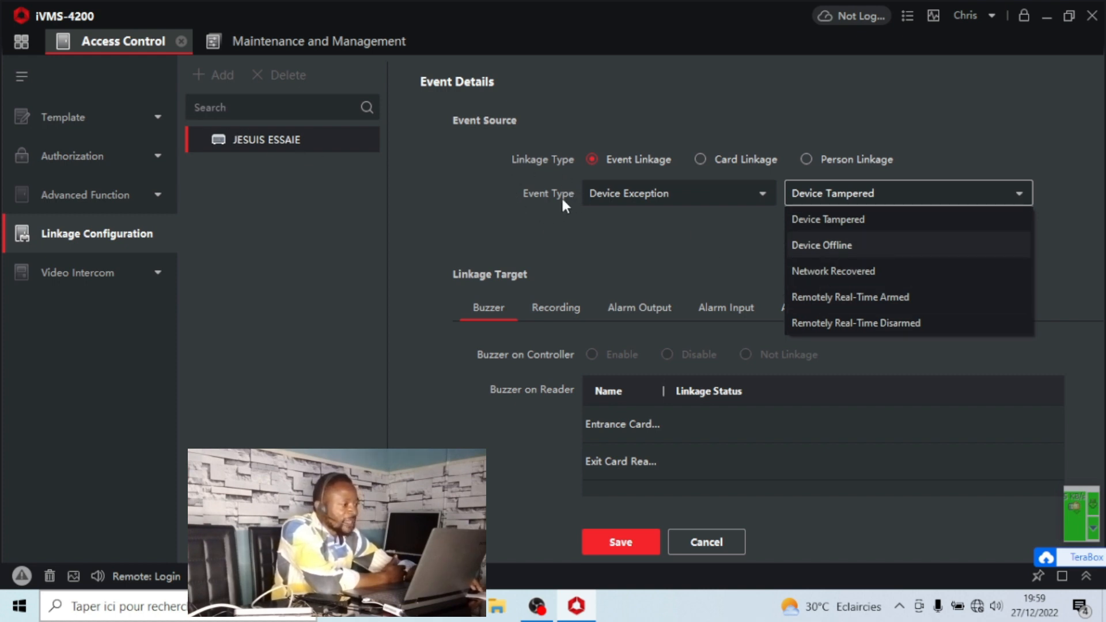
left_click(636, 196)
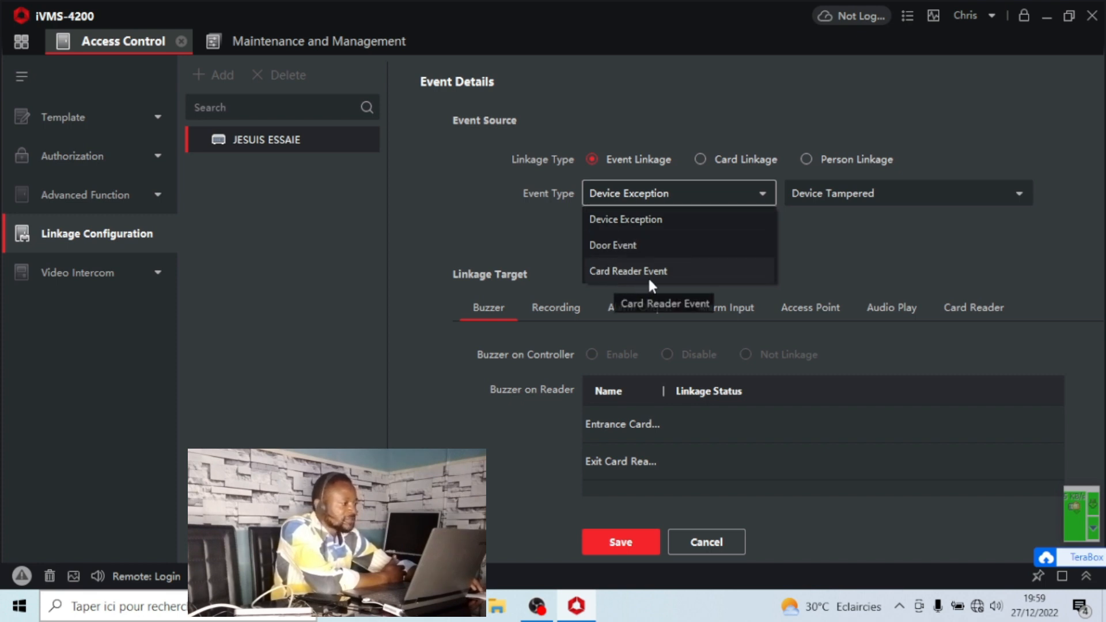
left_click(652, 194)
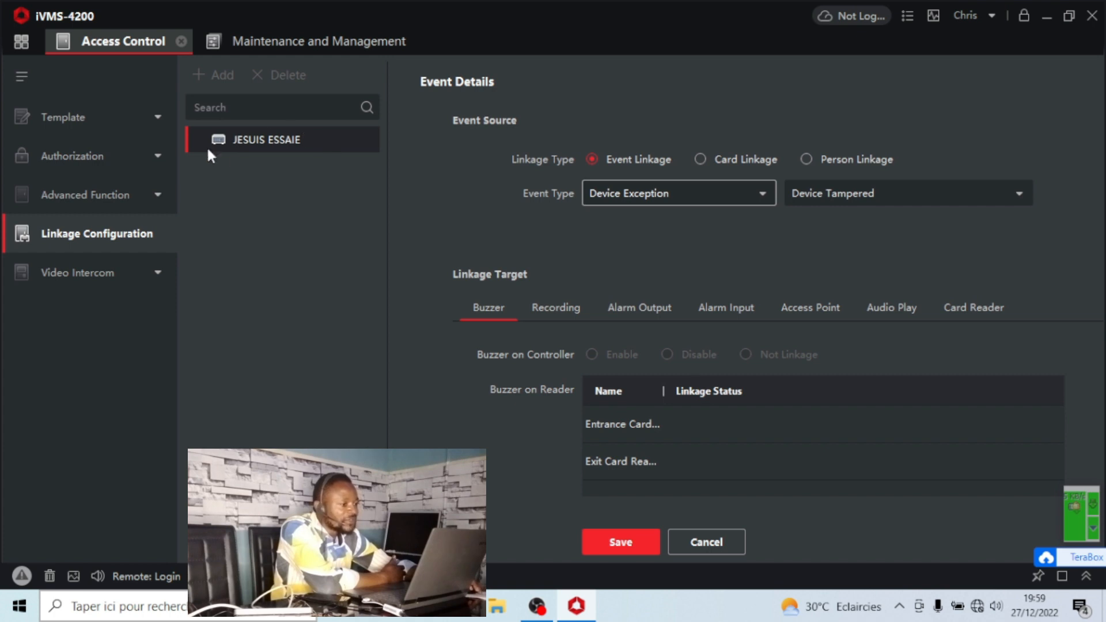
left_click(848, 196)
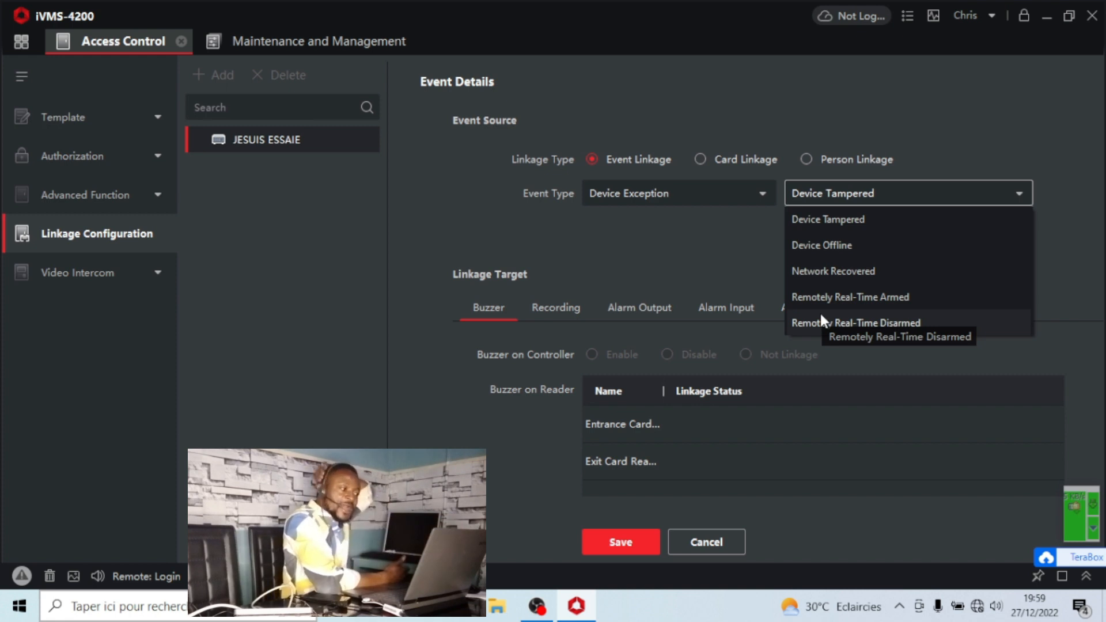
left_click(634, 190)
left_click(637, 193)
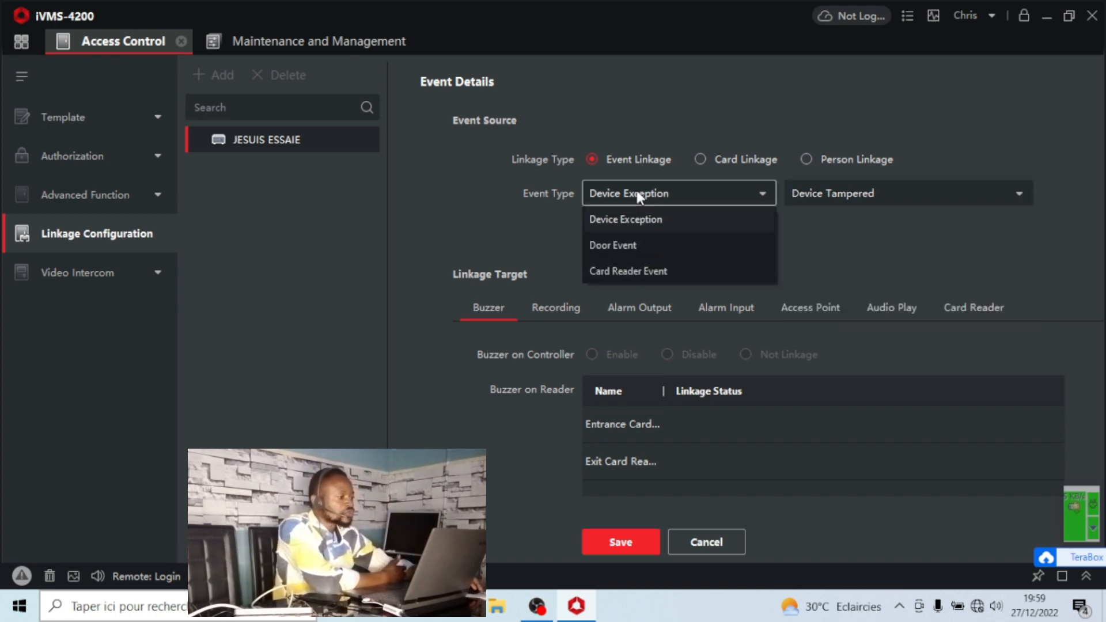
Try the Door Event type and inspect its sub-events and Door1 access point.
left_click(616, 245)
left_click(866, 196)
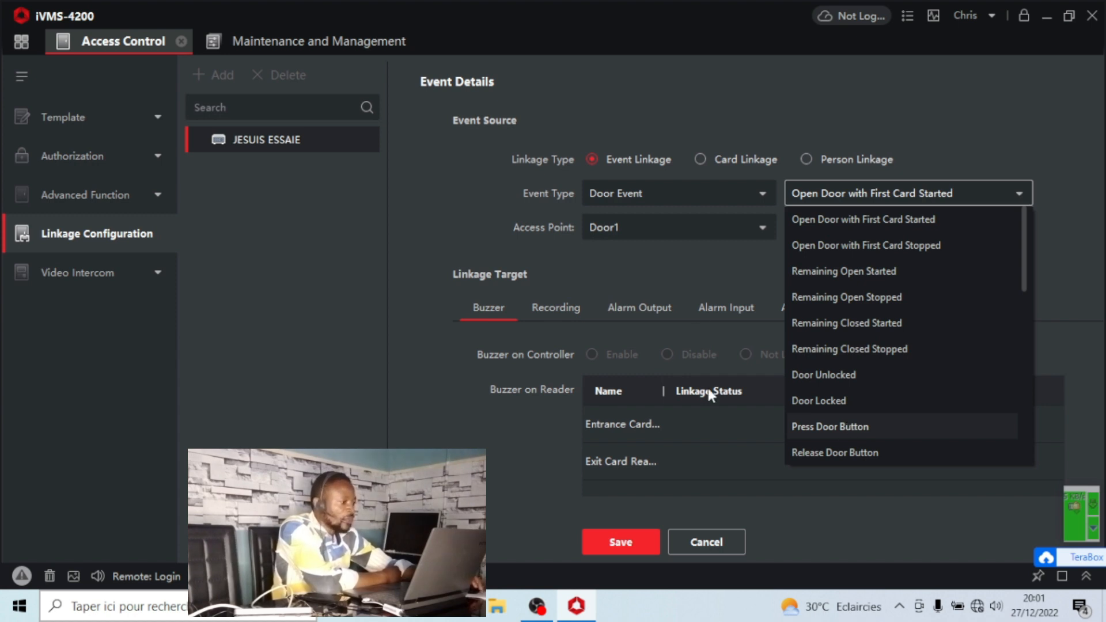
left_click(665, 224)
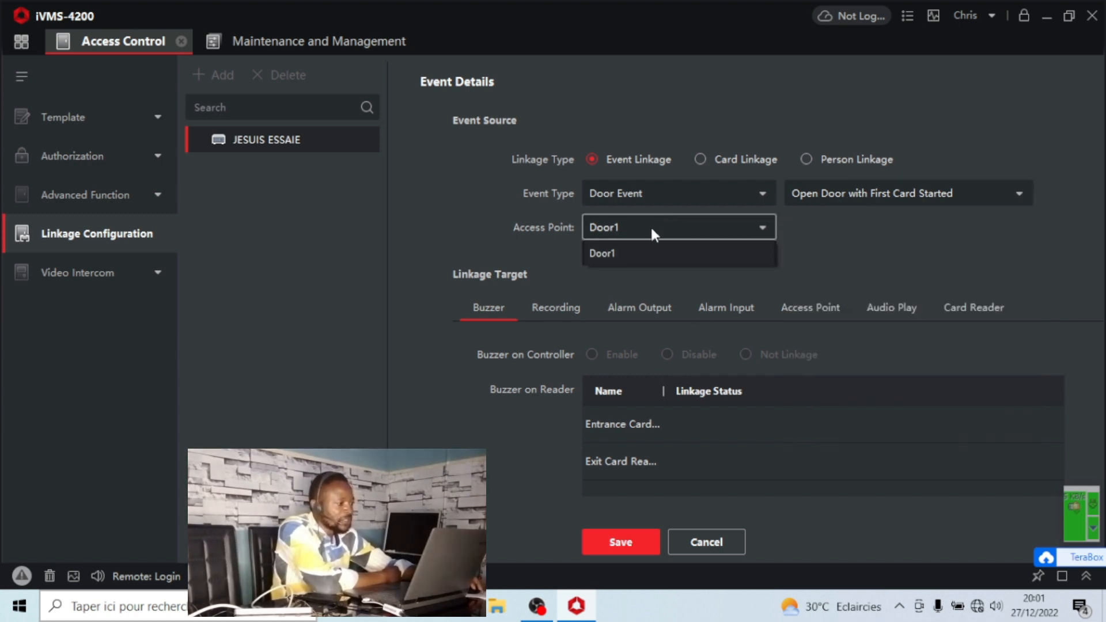
Set the event source to Device Exception with the Device Offline event.
left_click(653, 195)
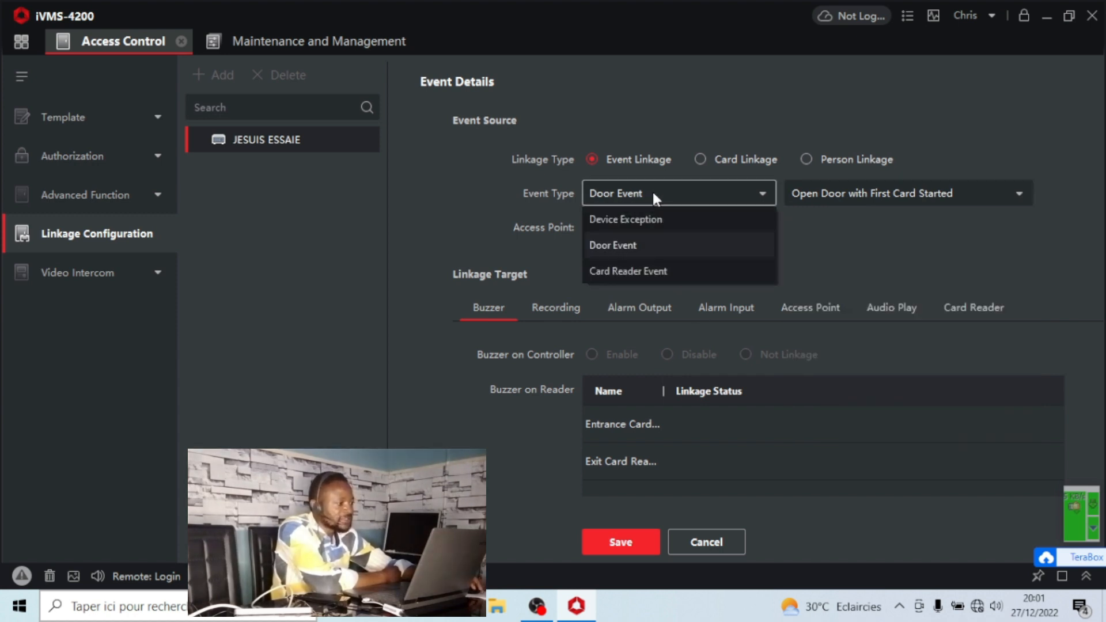
left_click(632, 219)
left_click(883, 198)
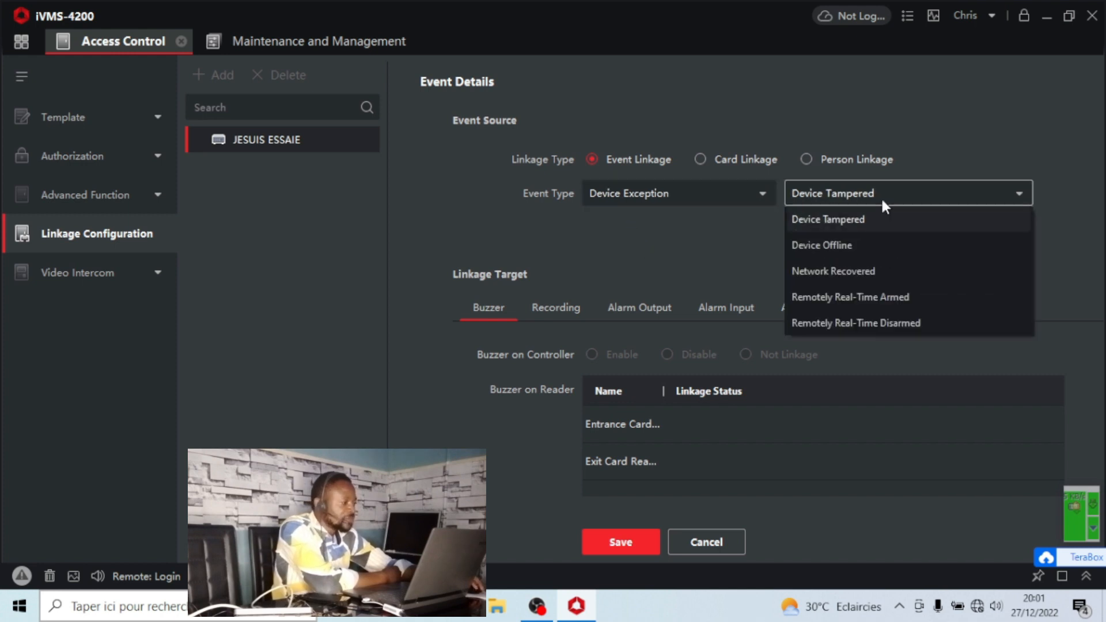
left_click(834, 248)
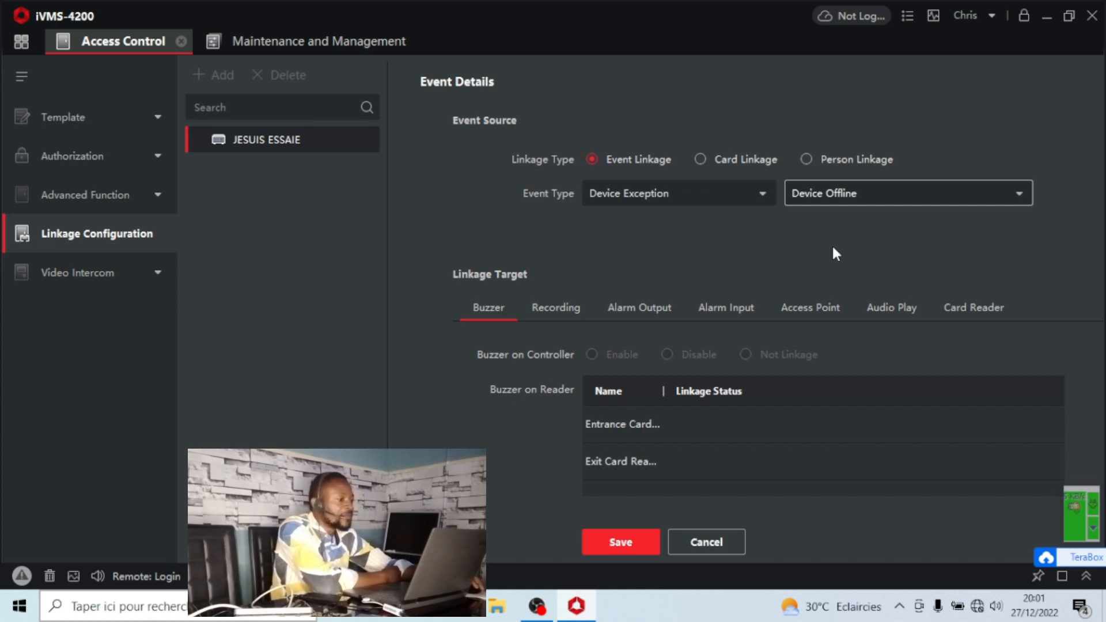
Check the JESUIS ESSAIE controller in the device list and return to the linkage form.
left_click(316, 46)
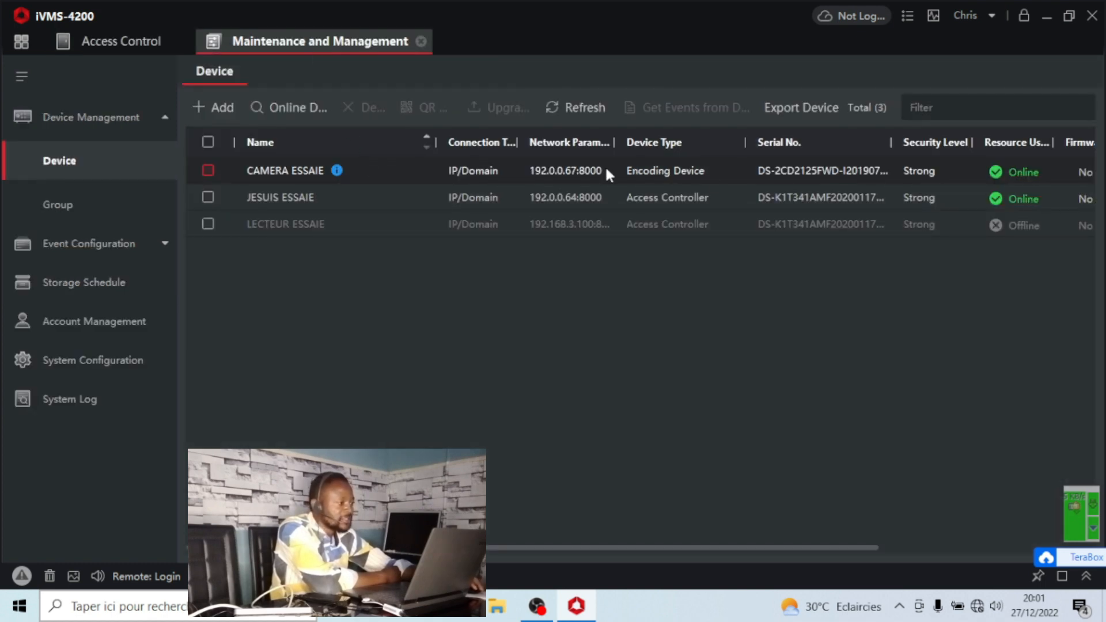
left_click(208, 197)
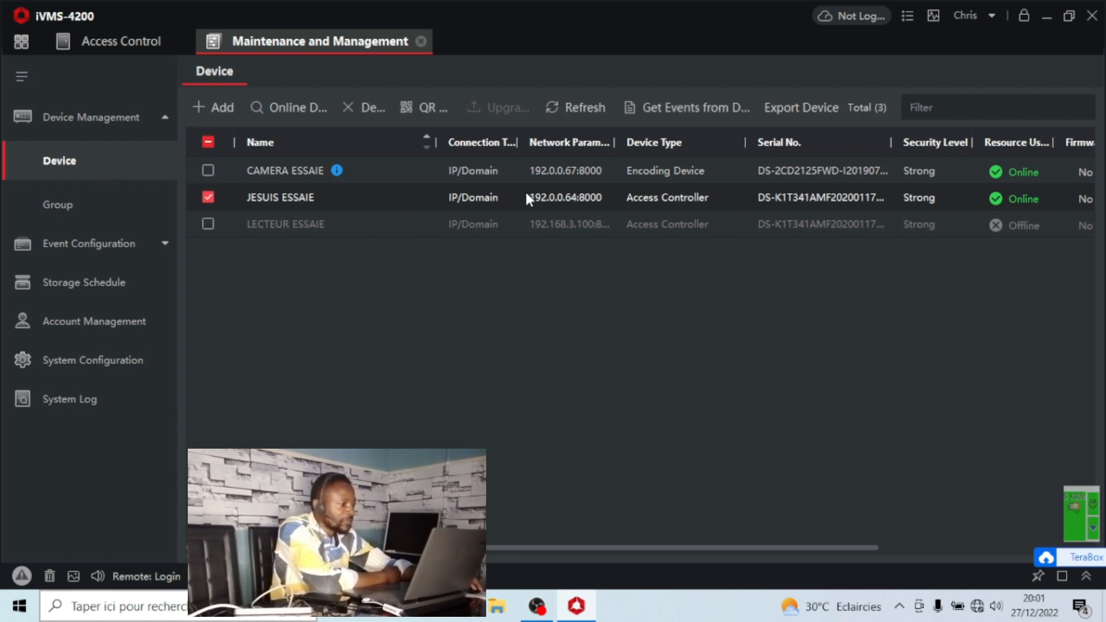
left_click(121, 41)
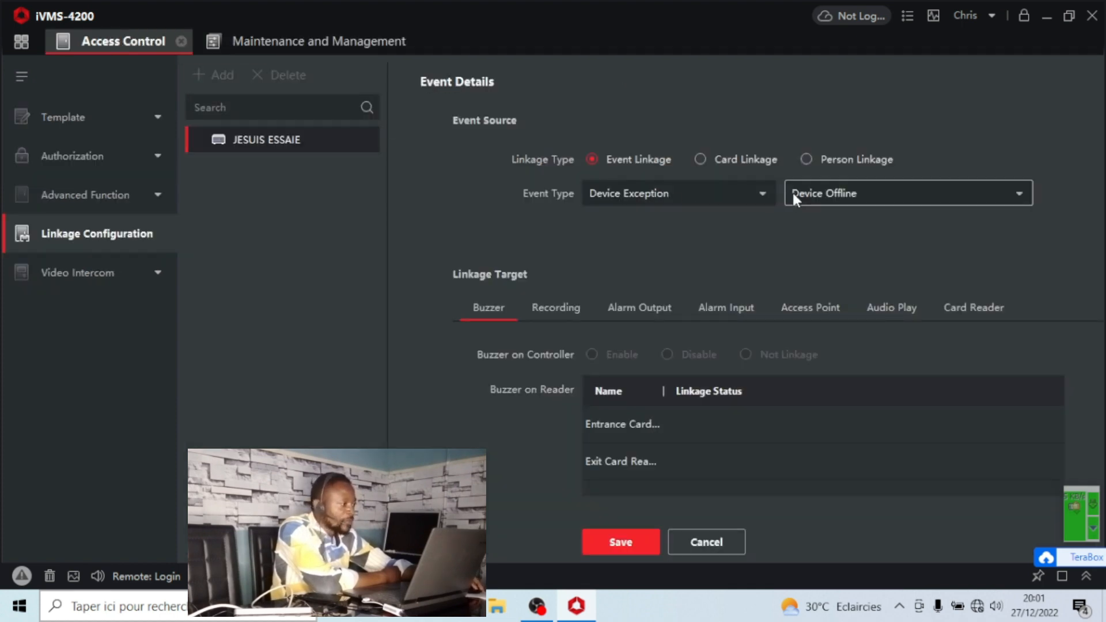
left_click(871, 200)
left_click(872, 200)
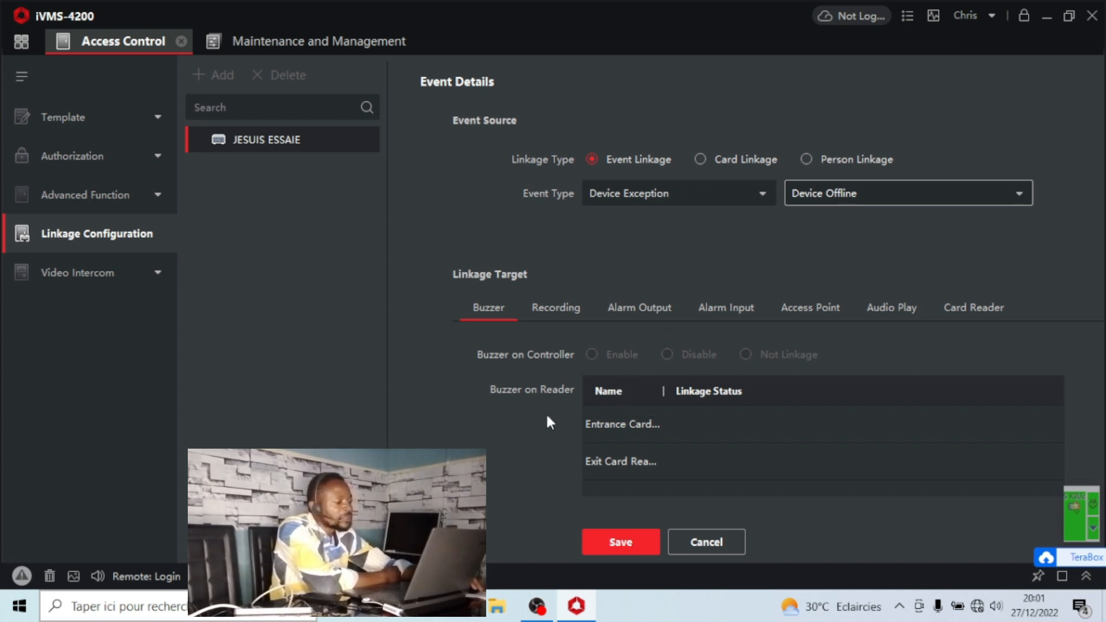
Set Door1's access point linkage to Close and save the linkage.
left_click(818, 308)
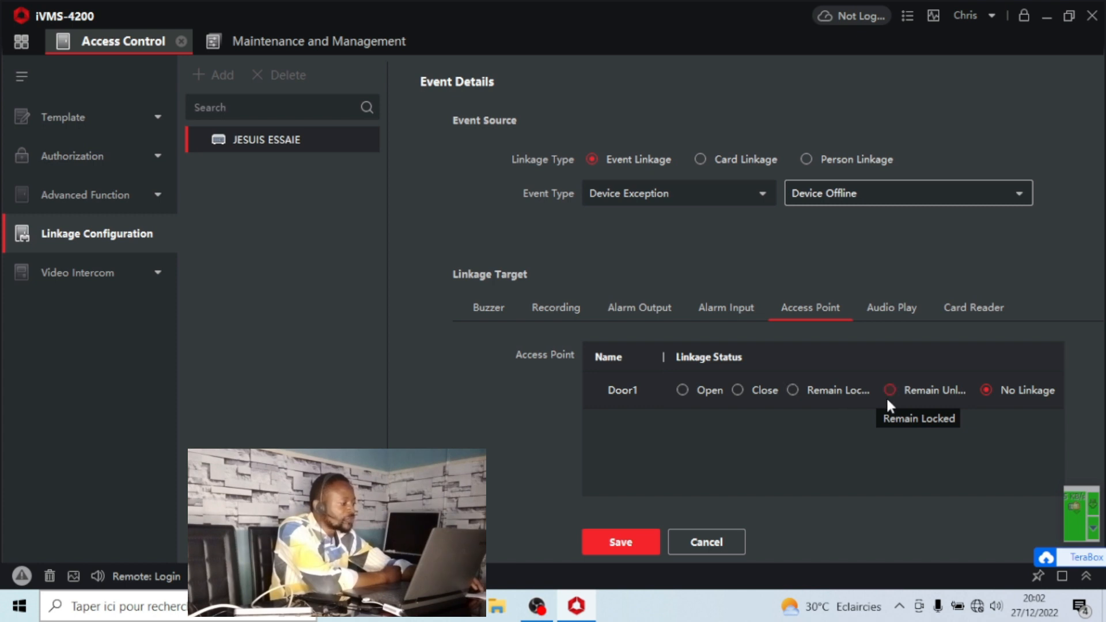
left_click(734, 392)
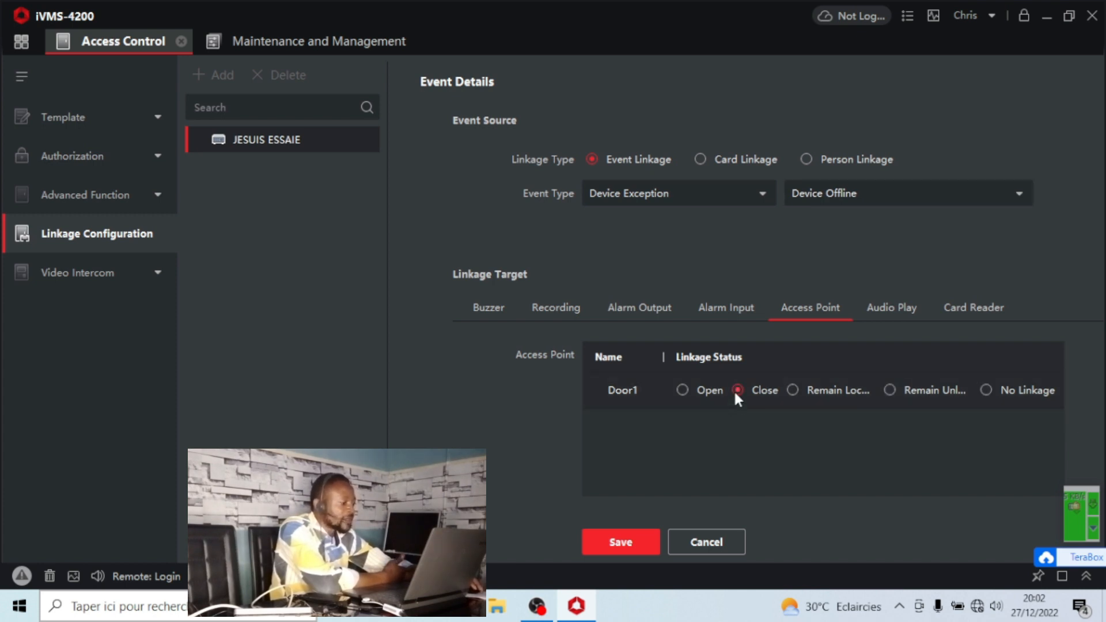
left_click(620, 543)
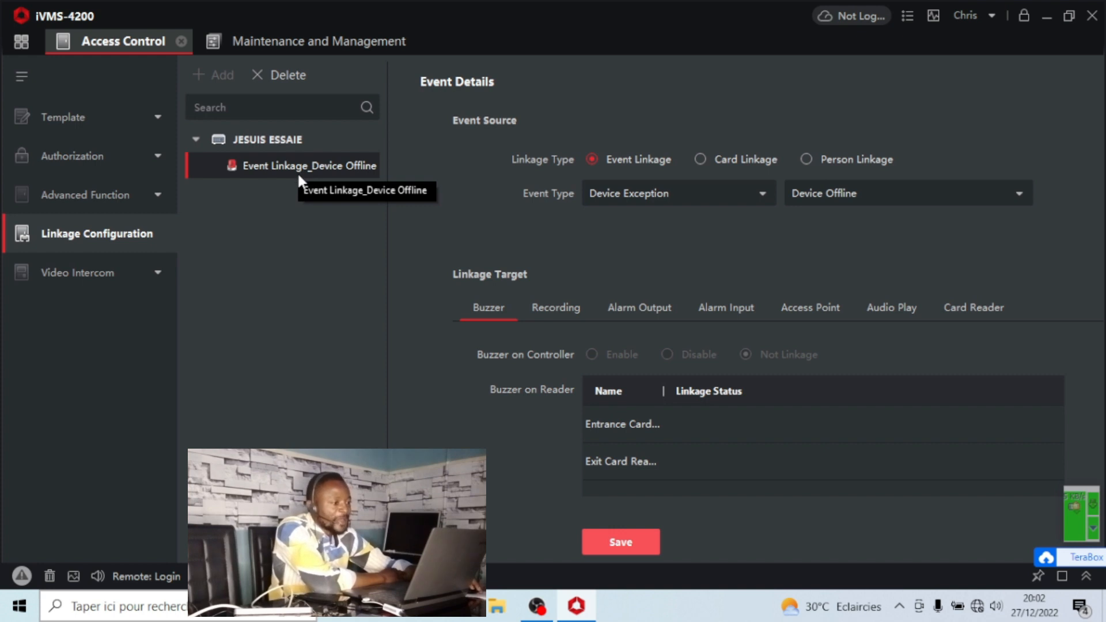
Add another linkage on JESUIS ESSAIE using the Card Linkage type.
left_click(257, 138)
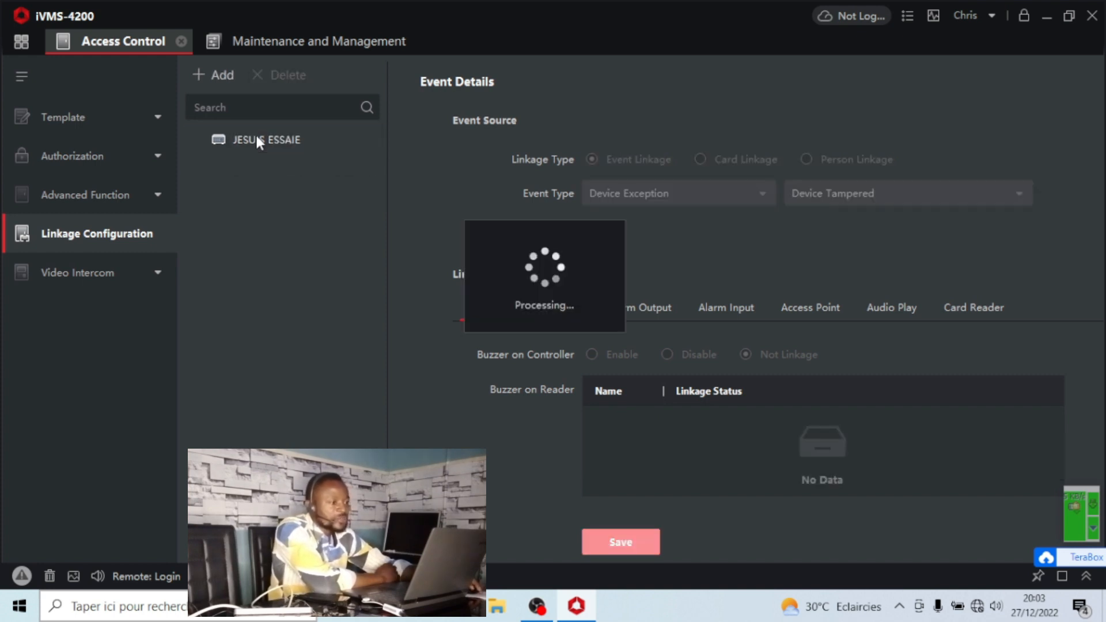
left_click(223, 75)
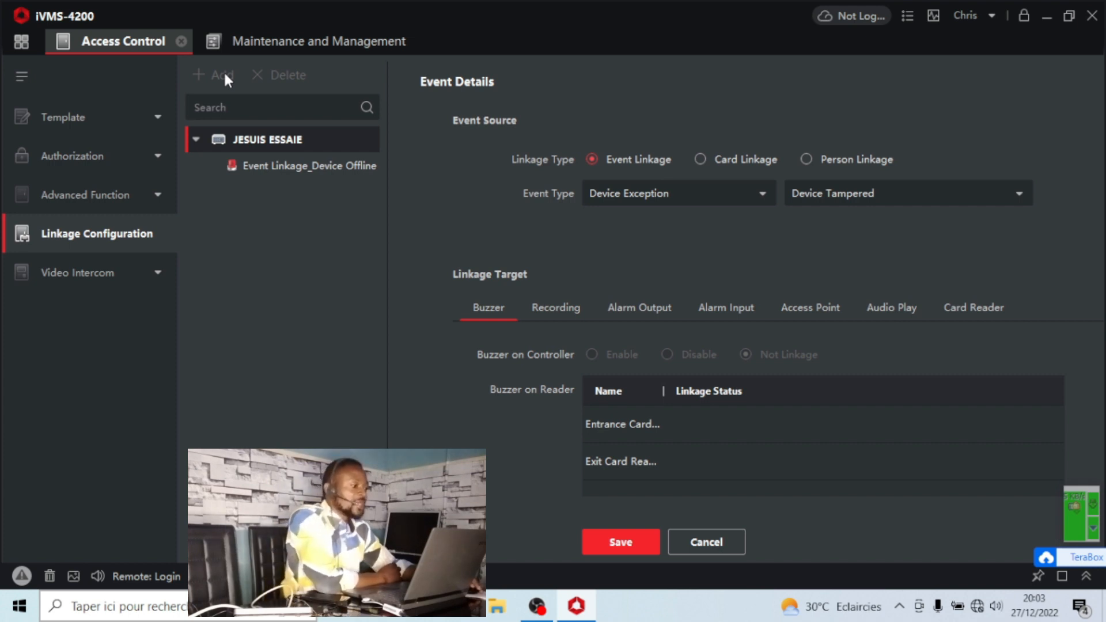
left_click(701, 161)
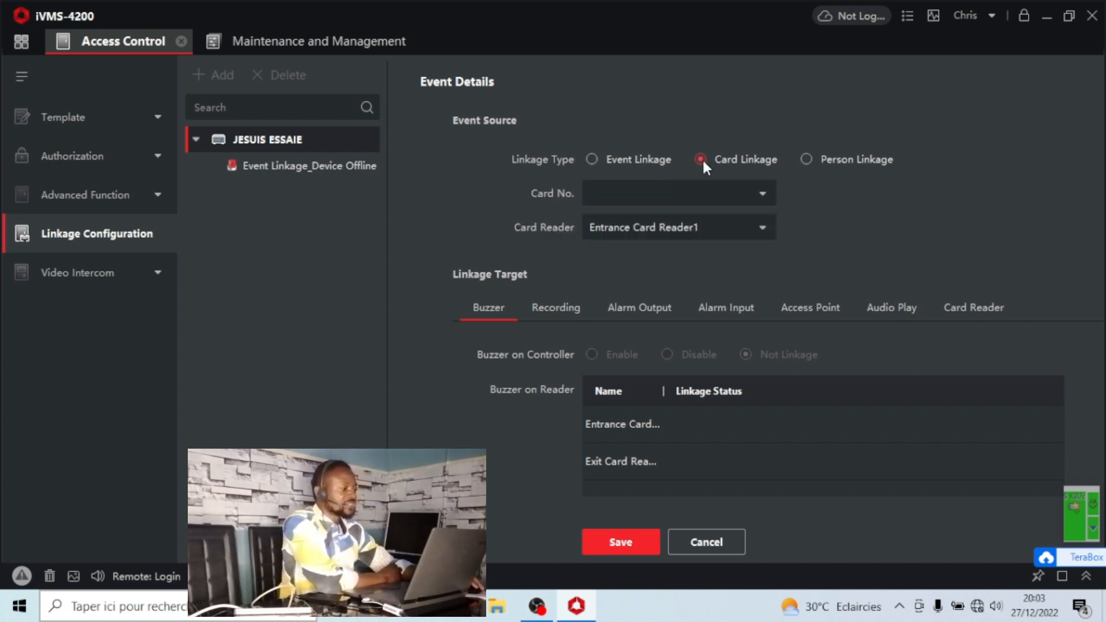
Inspect the card number list and return to the home screen.
left_click(751, 193)
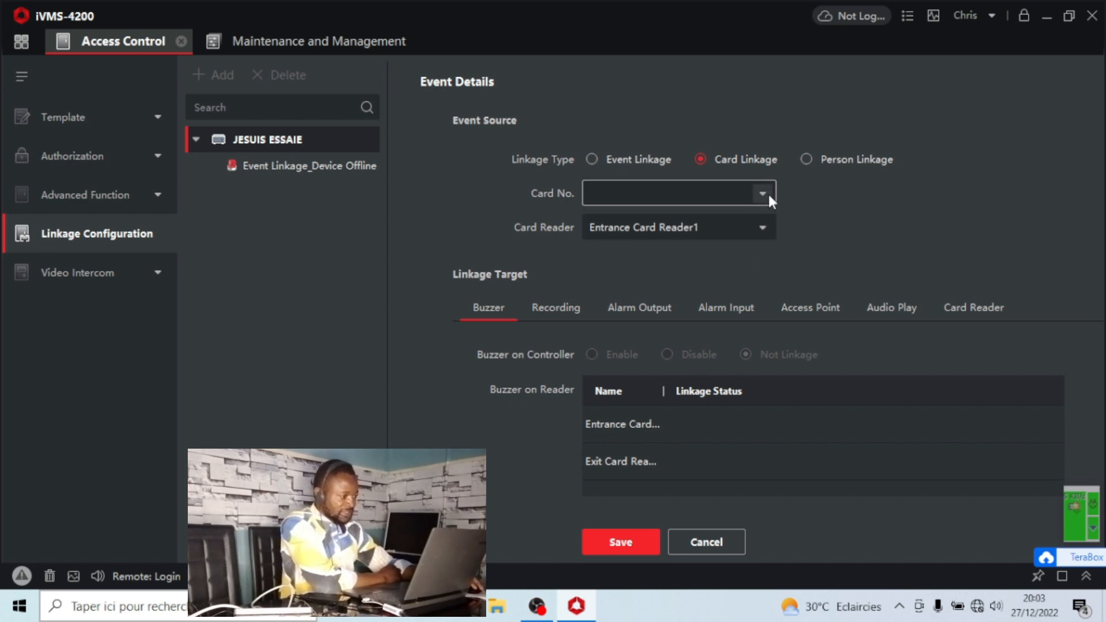
left_click(762, 193)
left_click(762, 192)
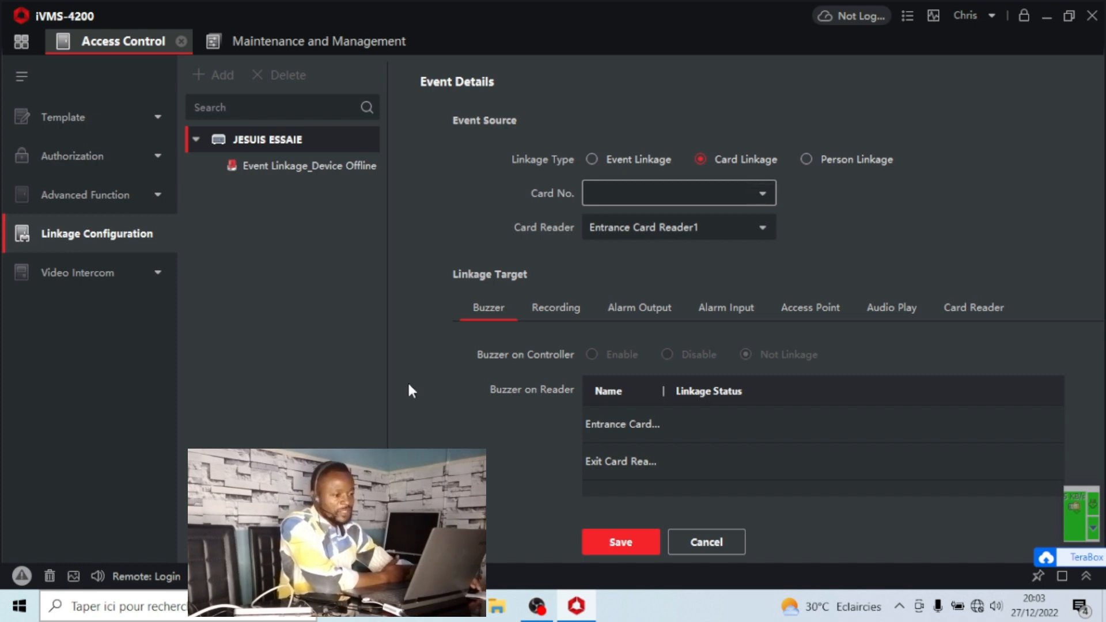
left_click(21, 41)
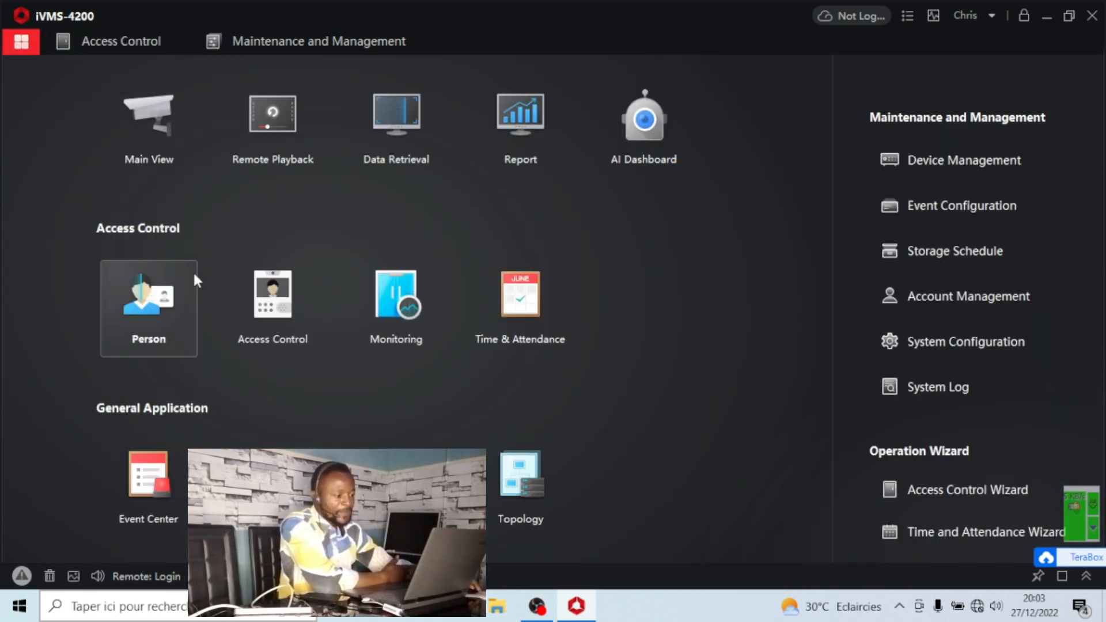
Choose the listed person's card number and Entrance Card Reader1 as the source of the new card linkage.
left_click(166, 326)
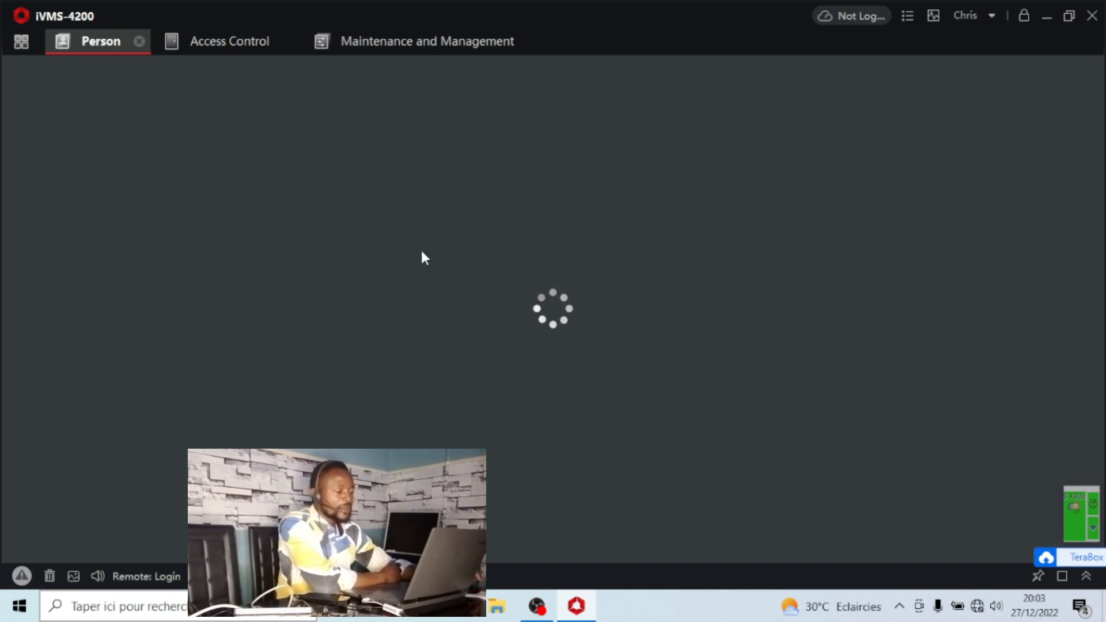
left_click(407, 43)
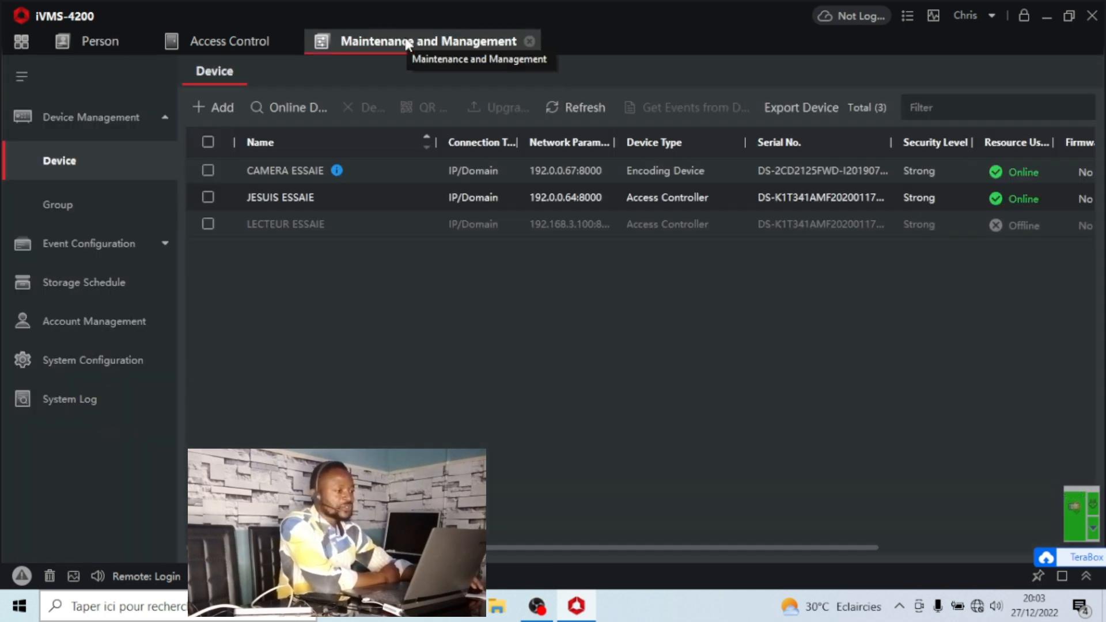
left_click(182, 44)
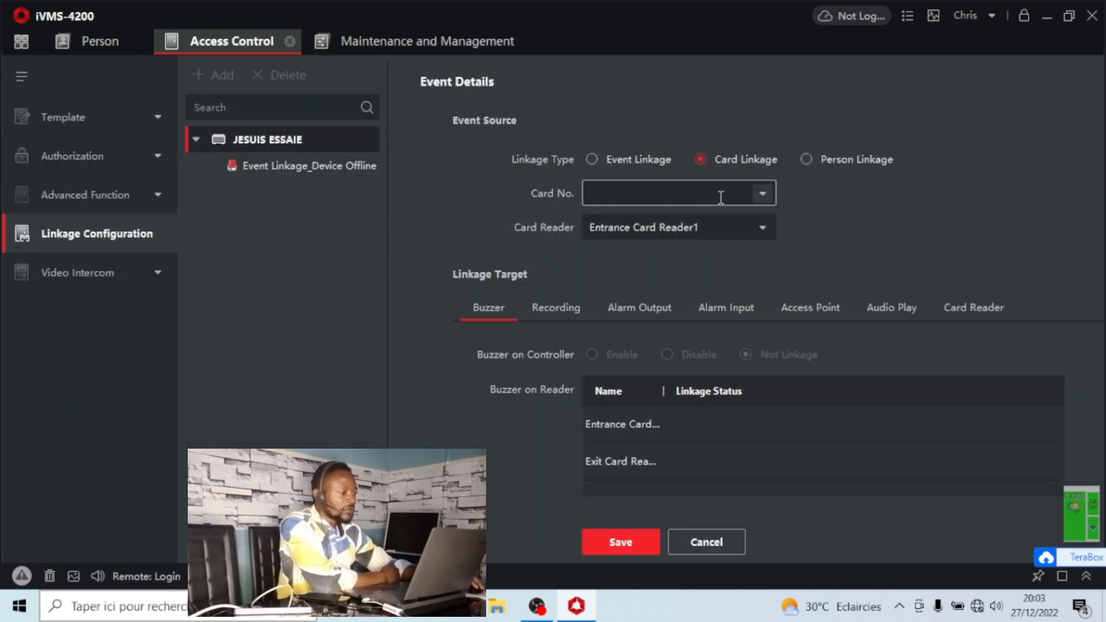
left_click(760, 192)
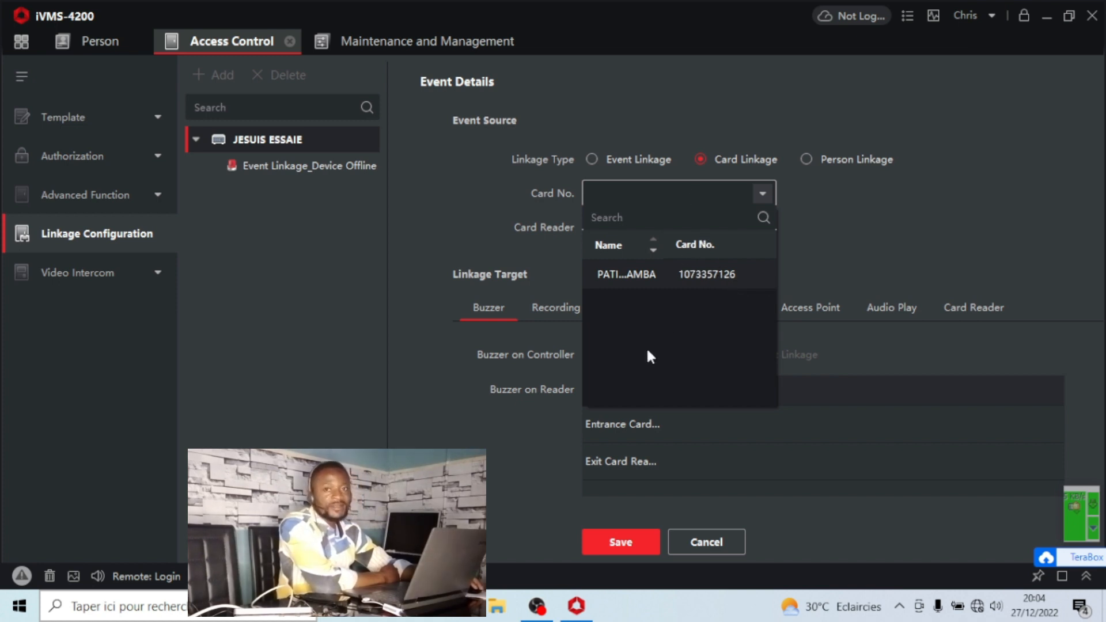
left_click(679, 271)
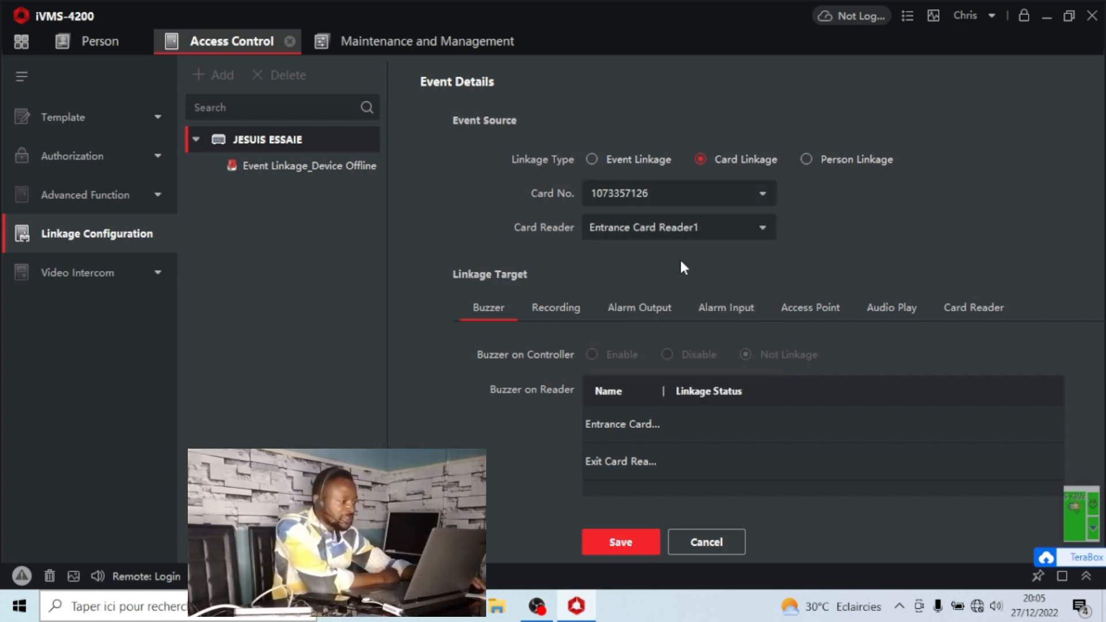
left_click(667, 233)
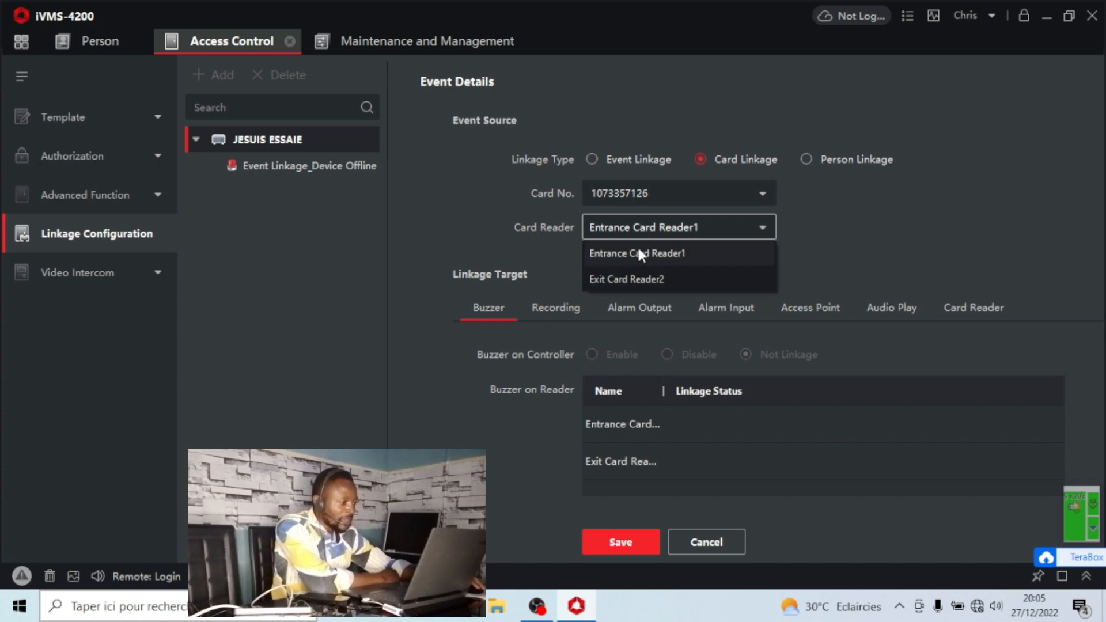
left_click(569, 251)
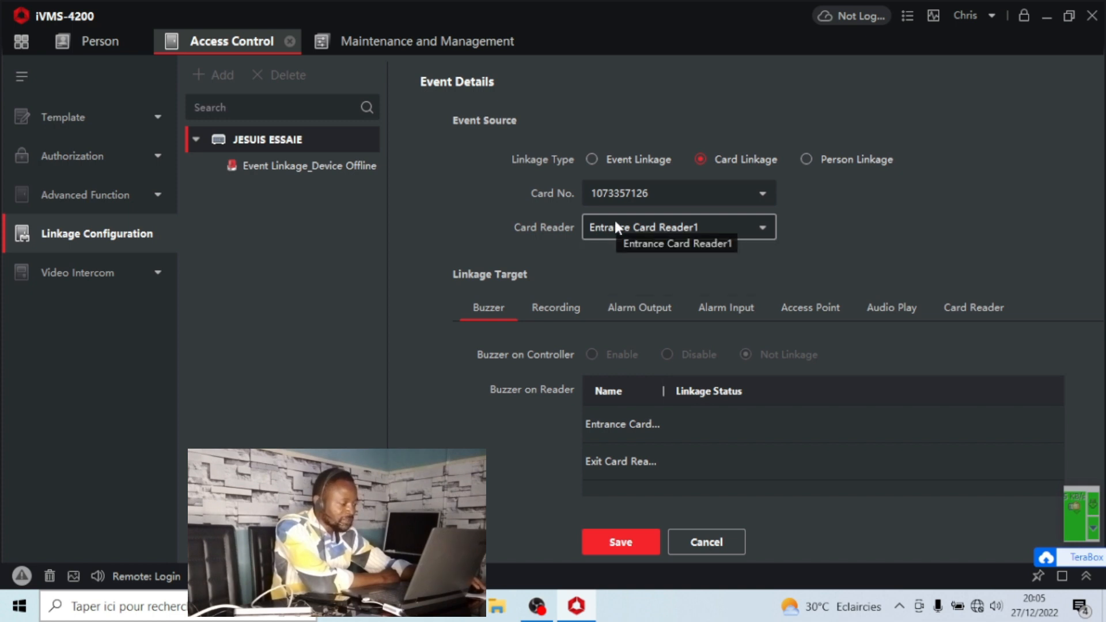
Set Door1 to Close as the card linkage's access point action and save it.
left_click(810, 311)
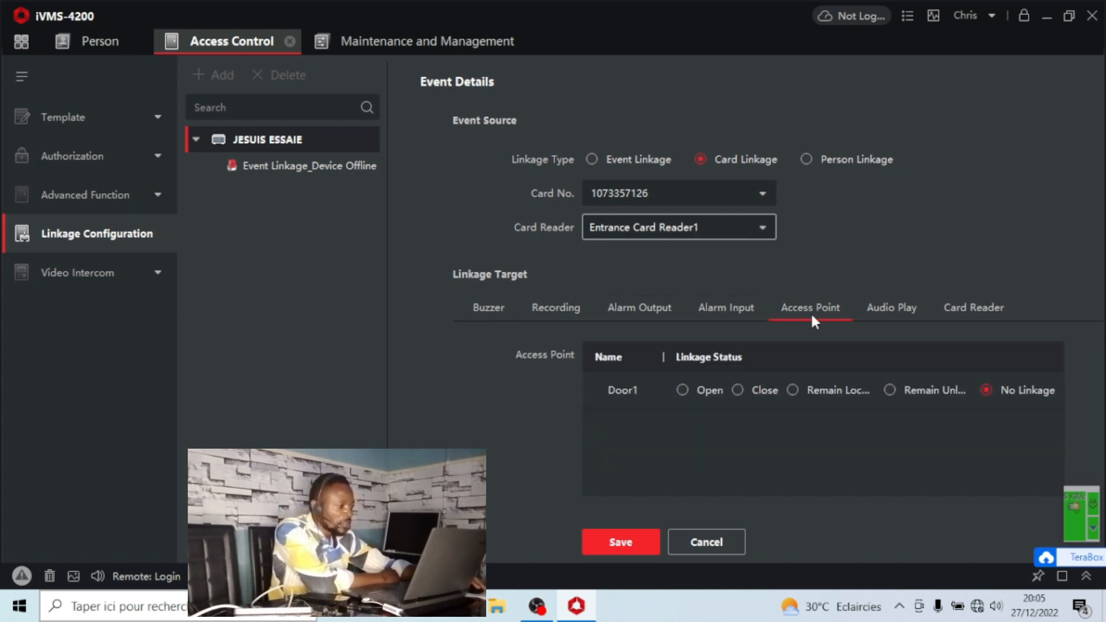
left_click(739, 392)
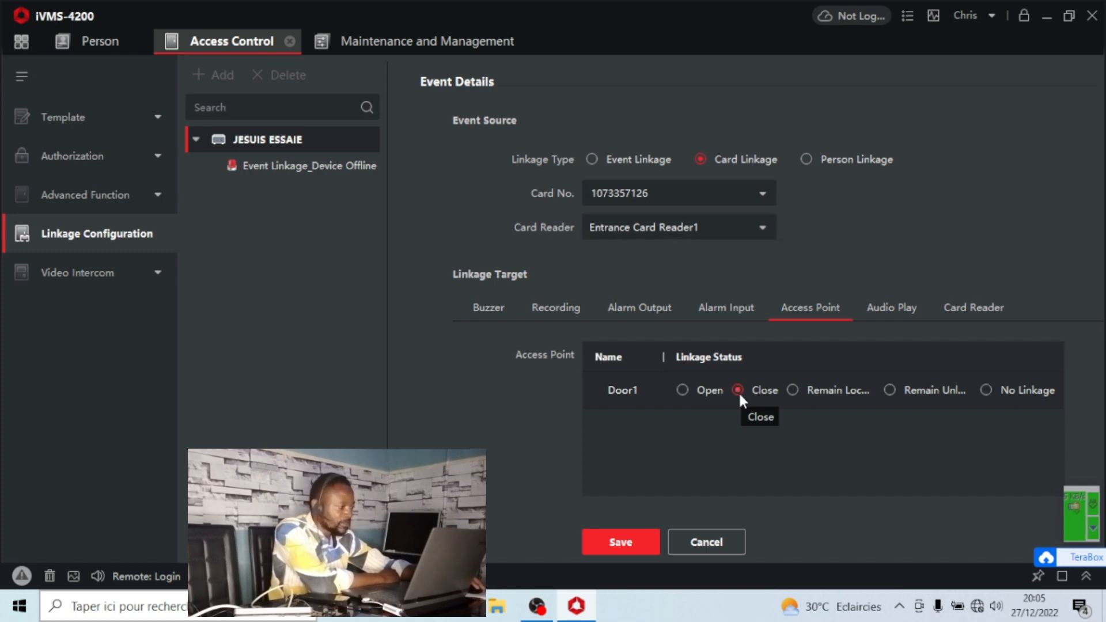
left_click(737, 391)
left_click(628, 538)
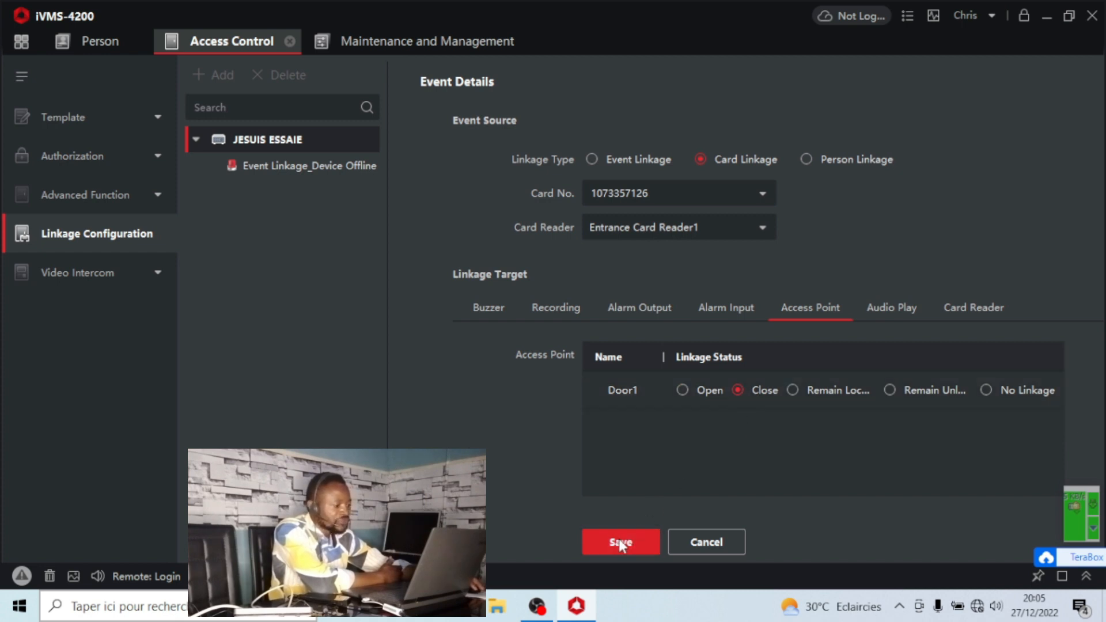
Add another linkage on JESUIS ESSAIE using the Person Linkage type.
left_click(286, 139)
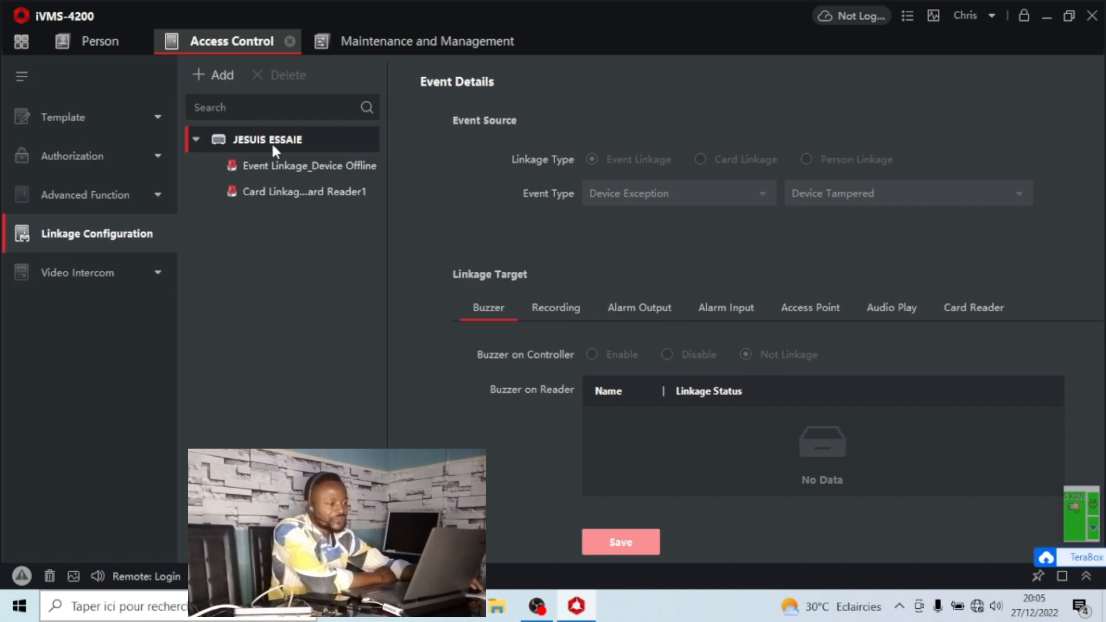
left_click(223, 75)
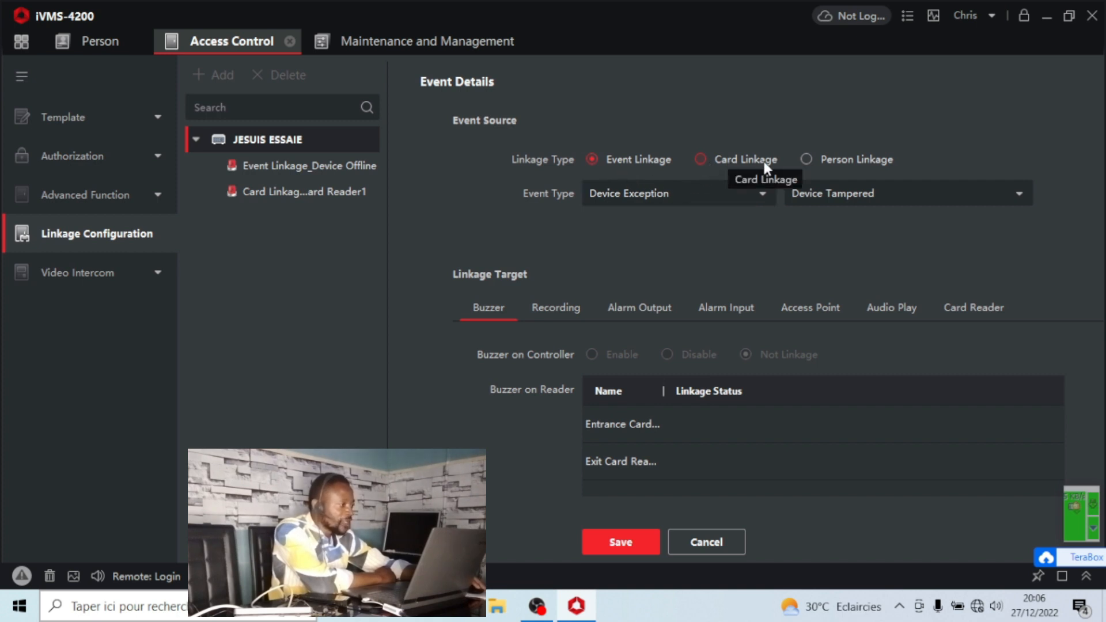
left_click(807, 159)
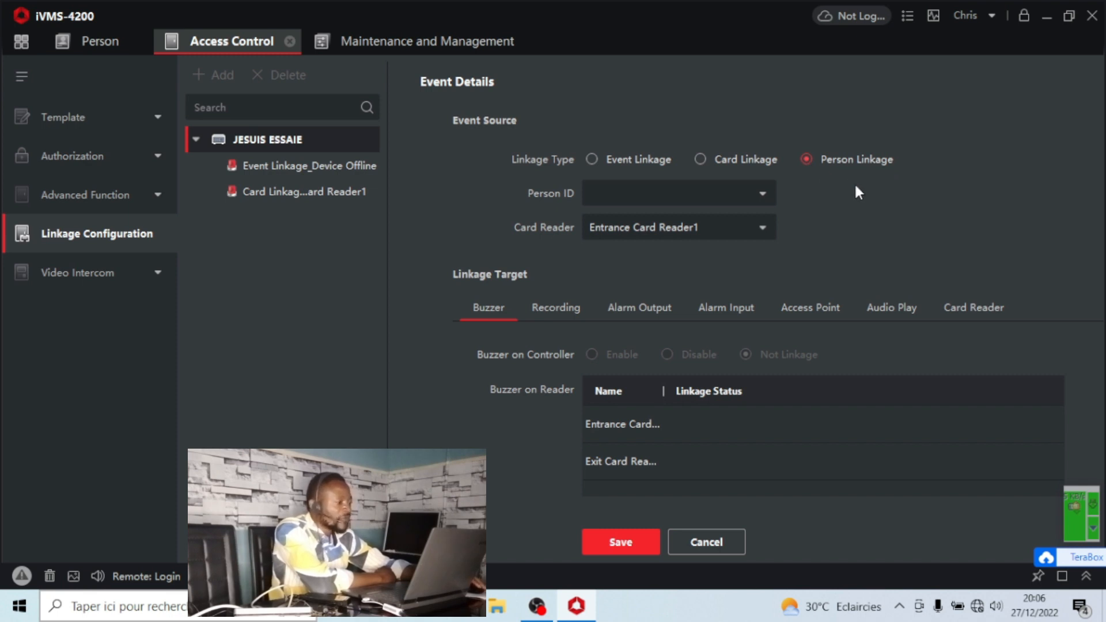
Pick a person's ID from the list and set the card reader to Exit Card Reader2.
left_click(763, 196)
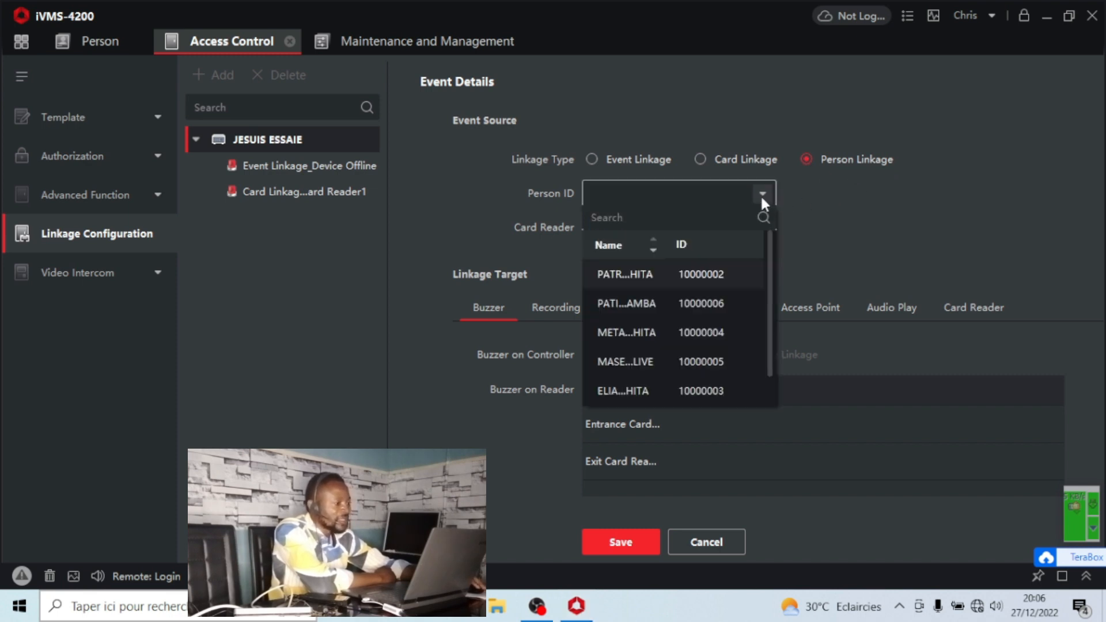
scroll(713, 314, "down", 1)
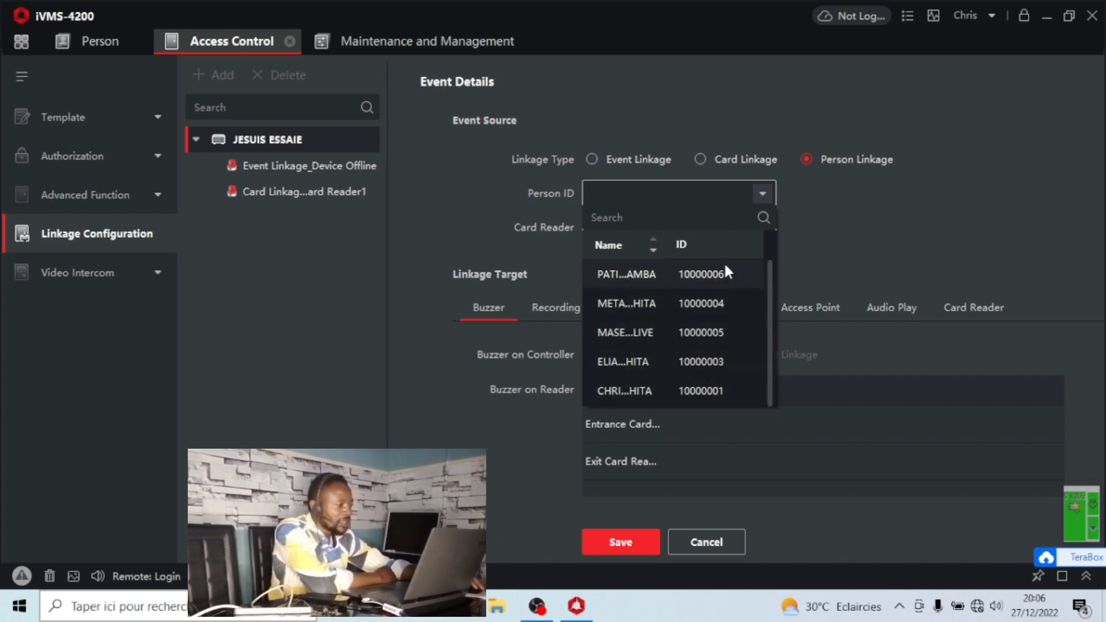
scroll(712, 363, "up", 1)
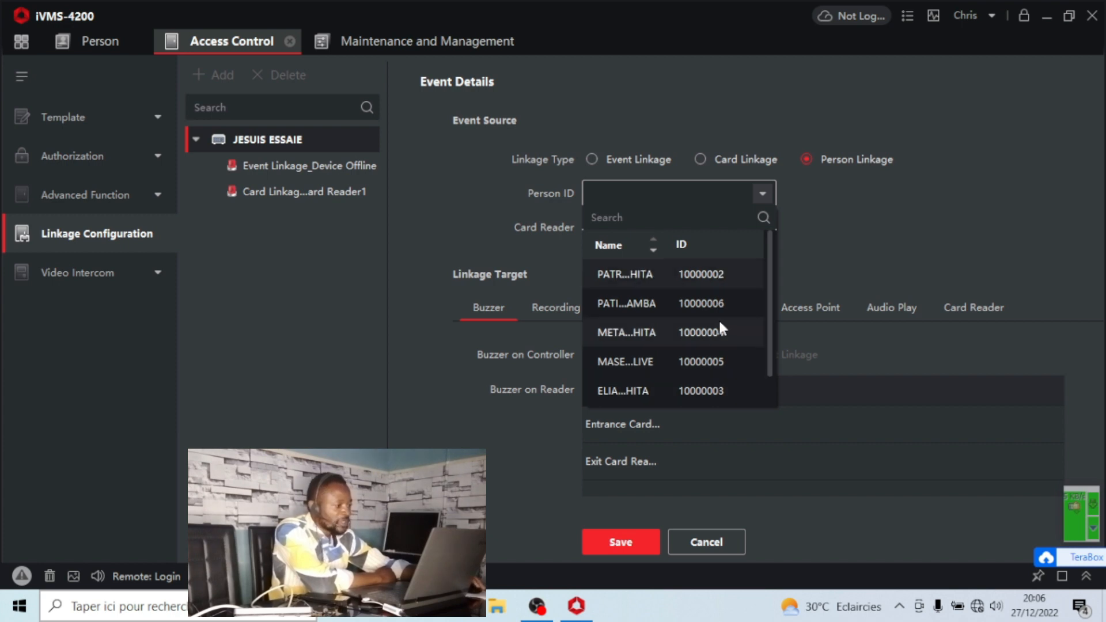
scroll(723, 326, "down", 1)
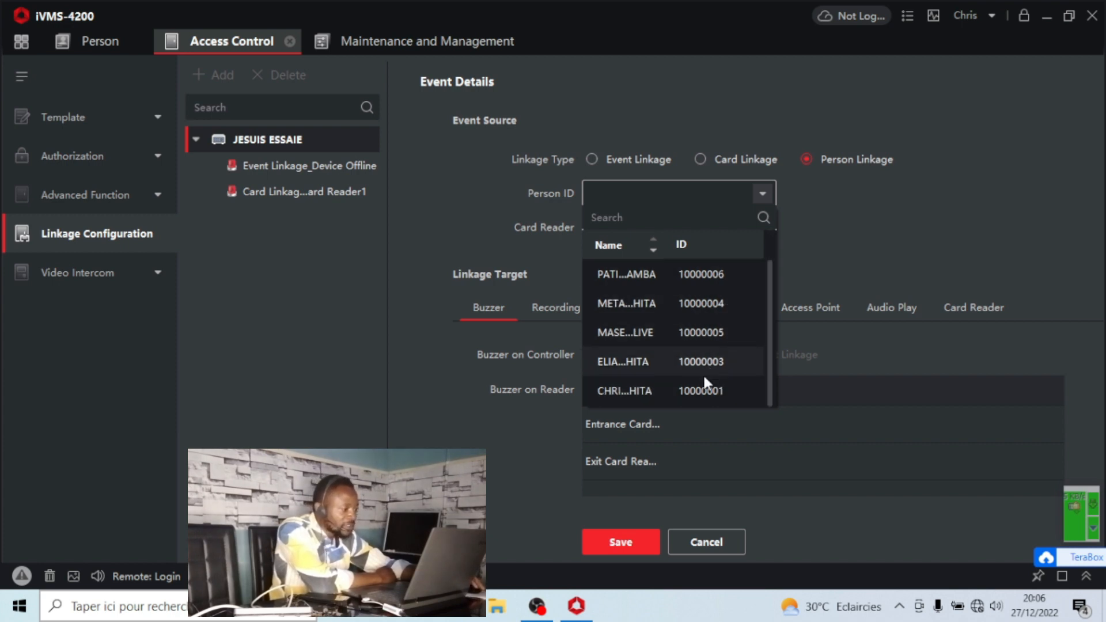
left_click(701, 393)
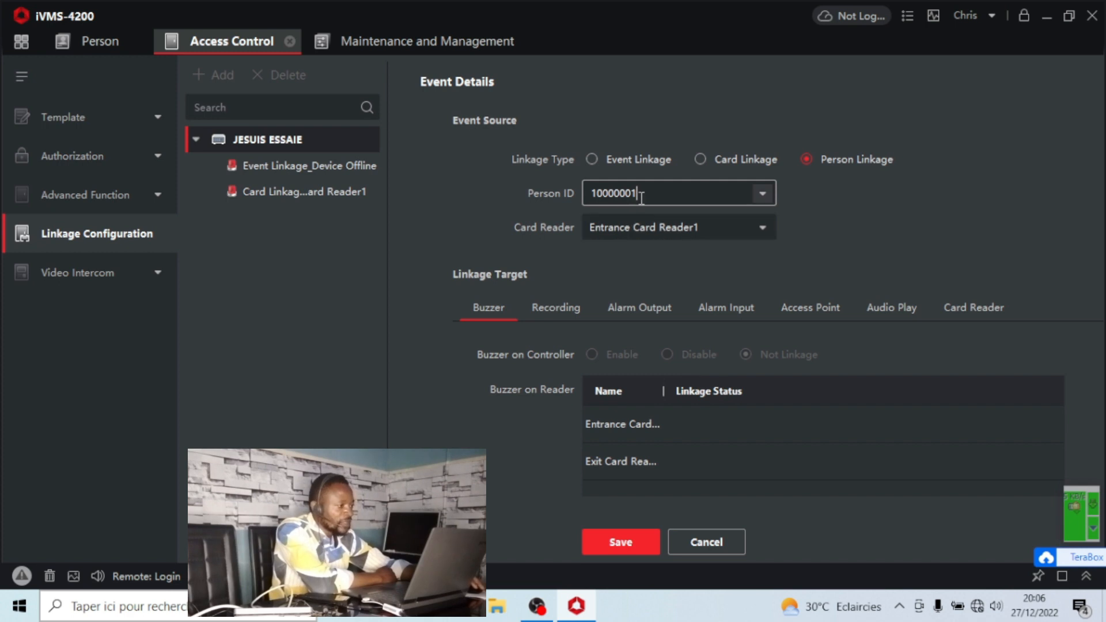
double_click(669, 194)
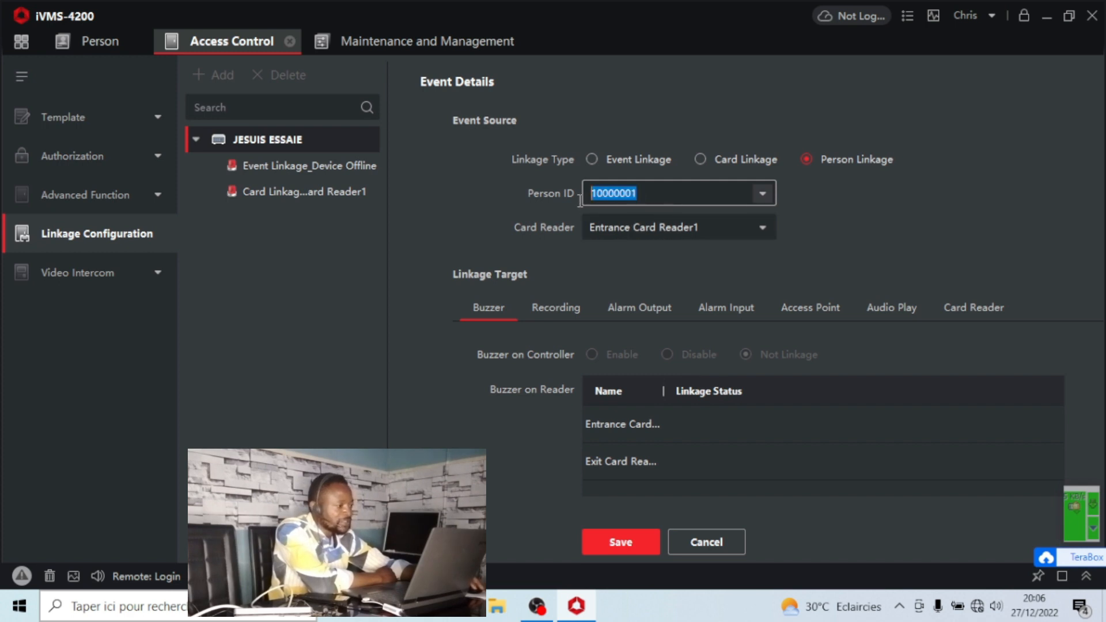
left_click(681, 193)
left_click(672, 230)
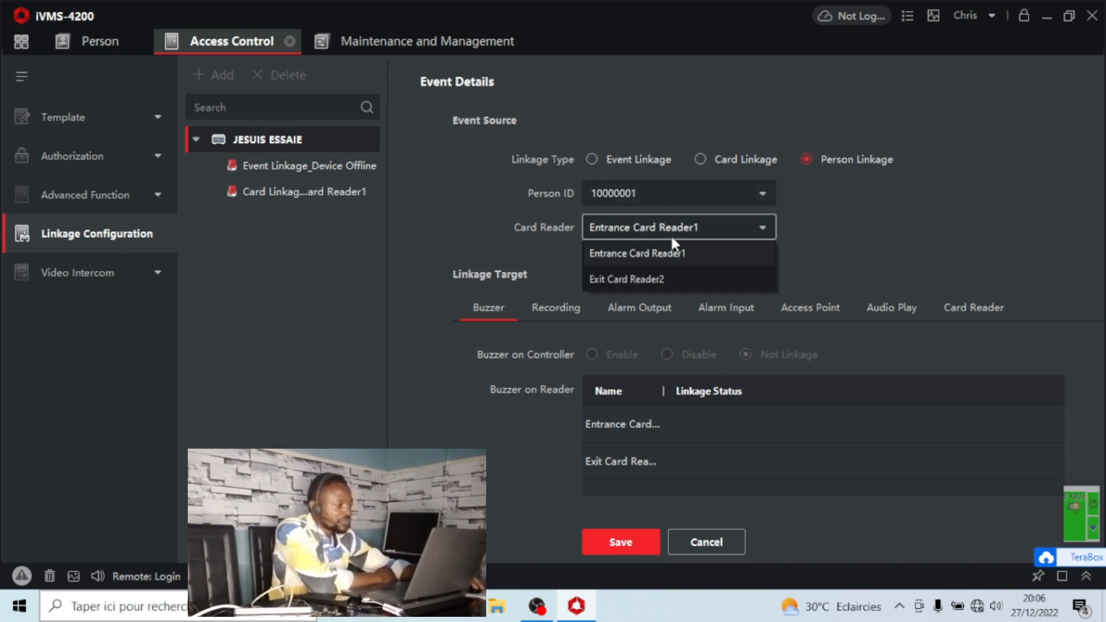
left_click(632, 278)
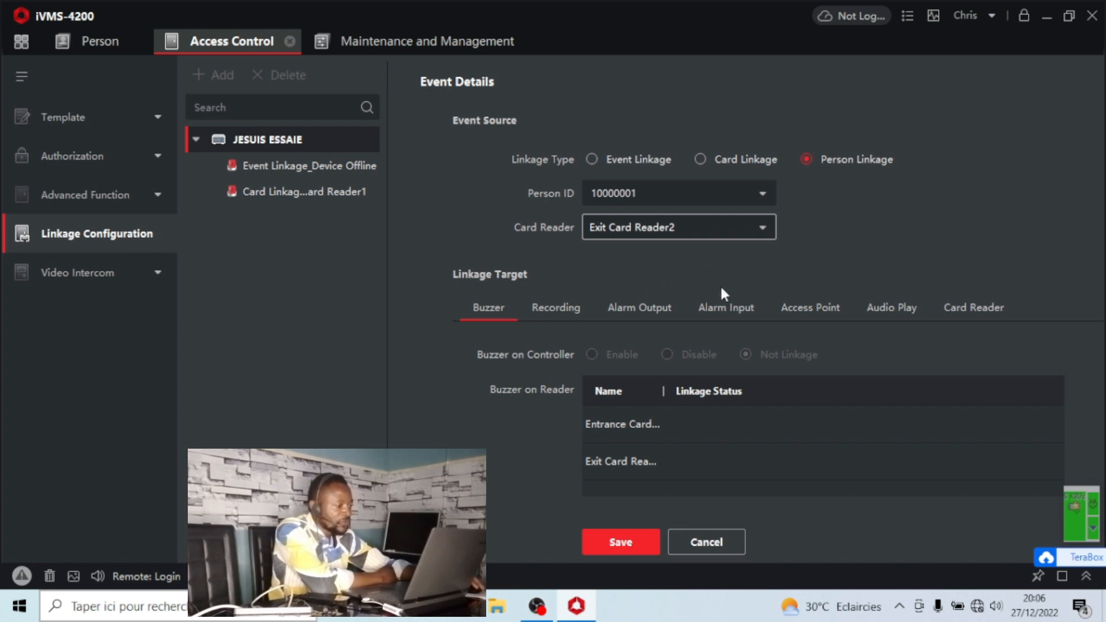
Set Door1 to Open as the person linkage's access point action and save it.
left_click(798, 302)
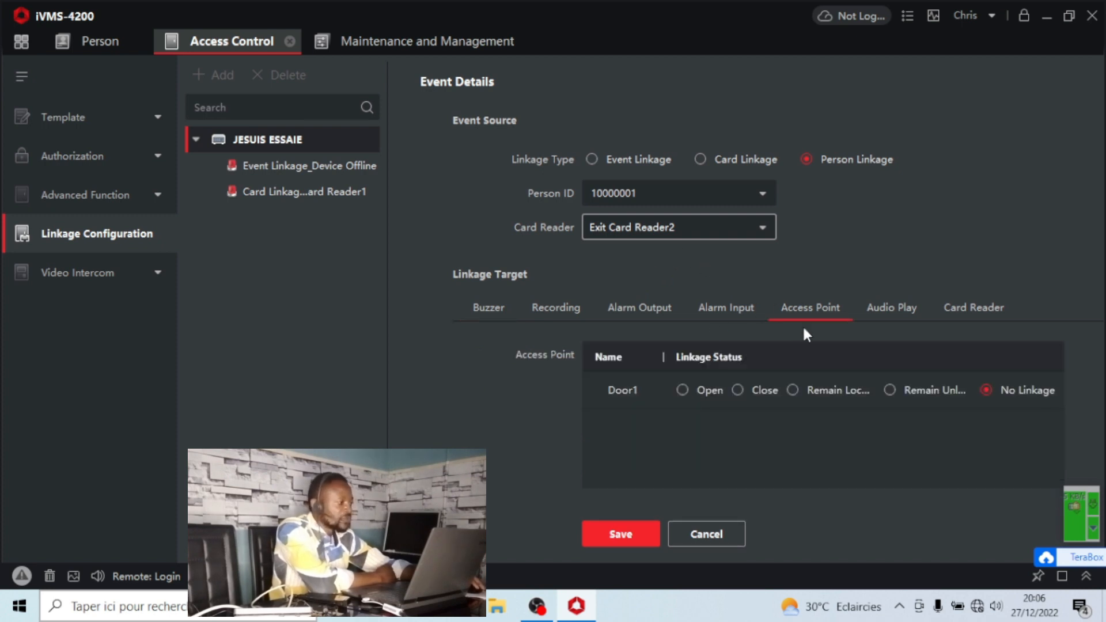
left_click(888, 388)
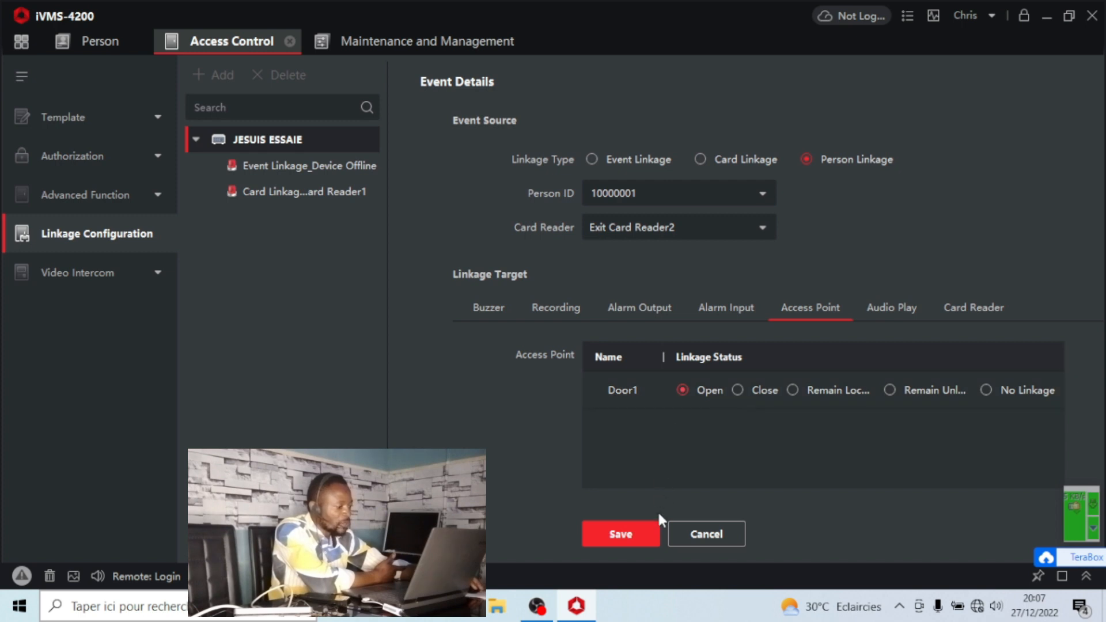
left_click(650, 529)
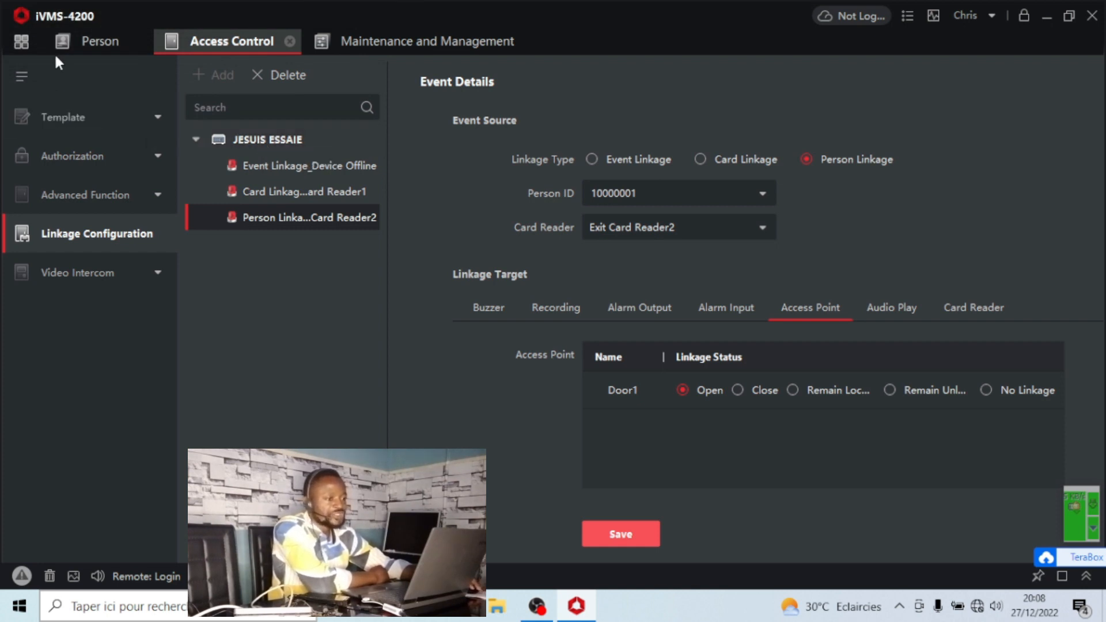
Open Monitoring and dismiss the alarm details pop-up.
left_click(36, 37)
left_click(395, 291)
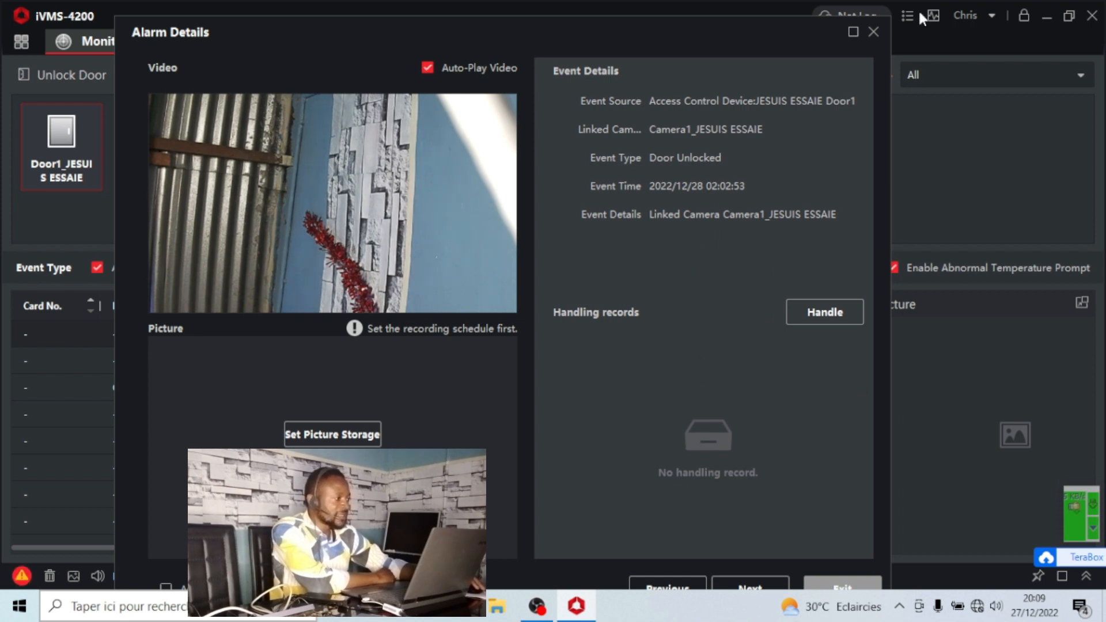
left_click(874, 32)
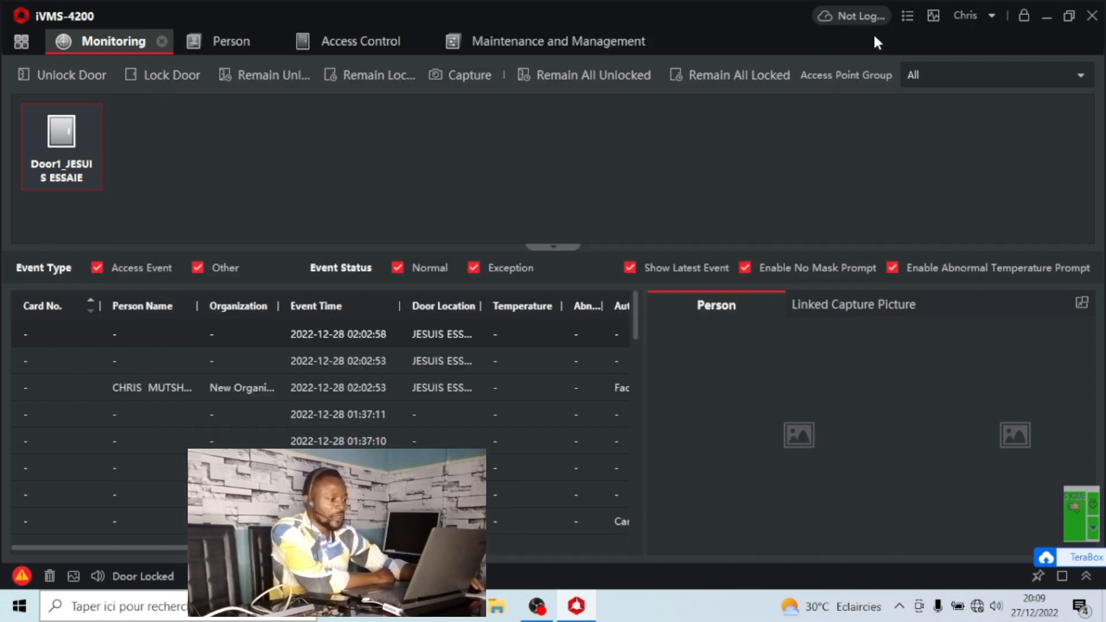
Open Event Center and browse the real-time event list.
left_click(23, 38)
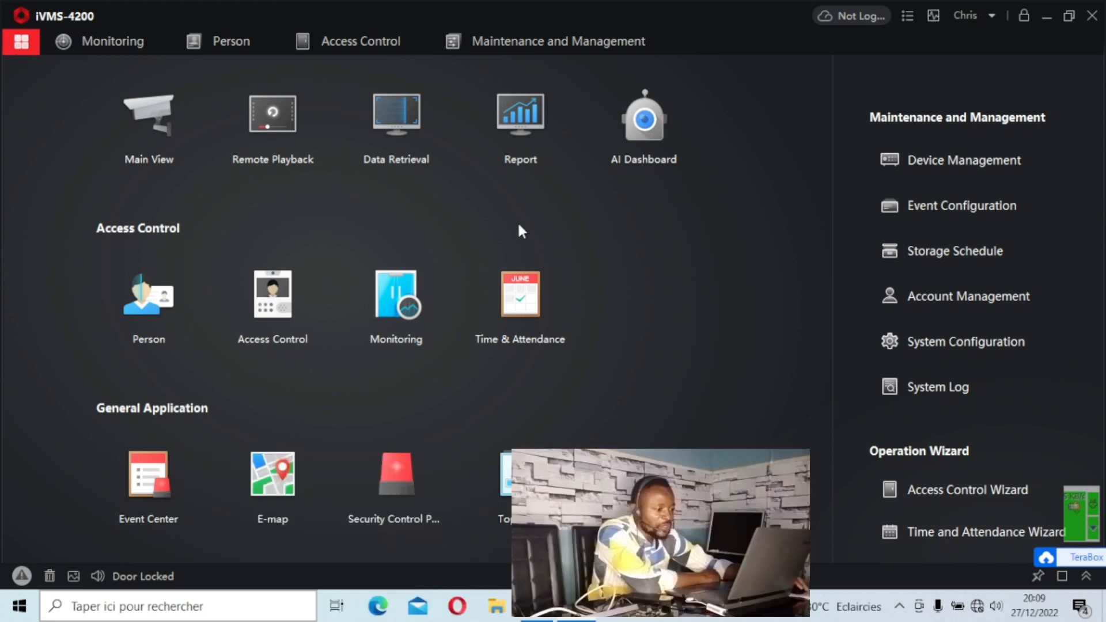
left_click(148, 480)
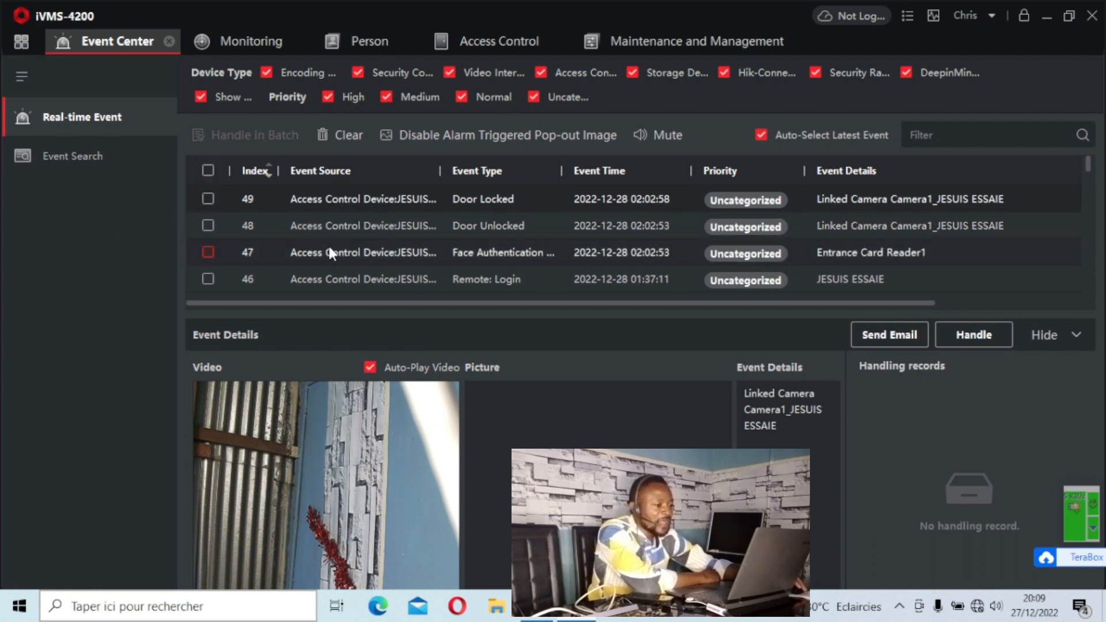
scroll(372, 242, "down", 12)
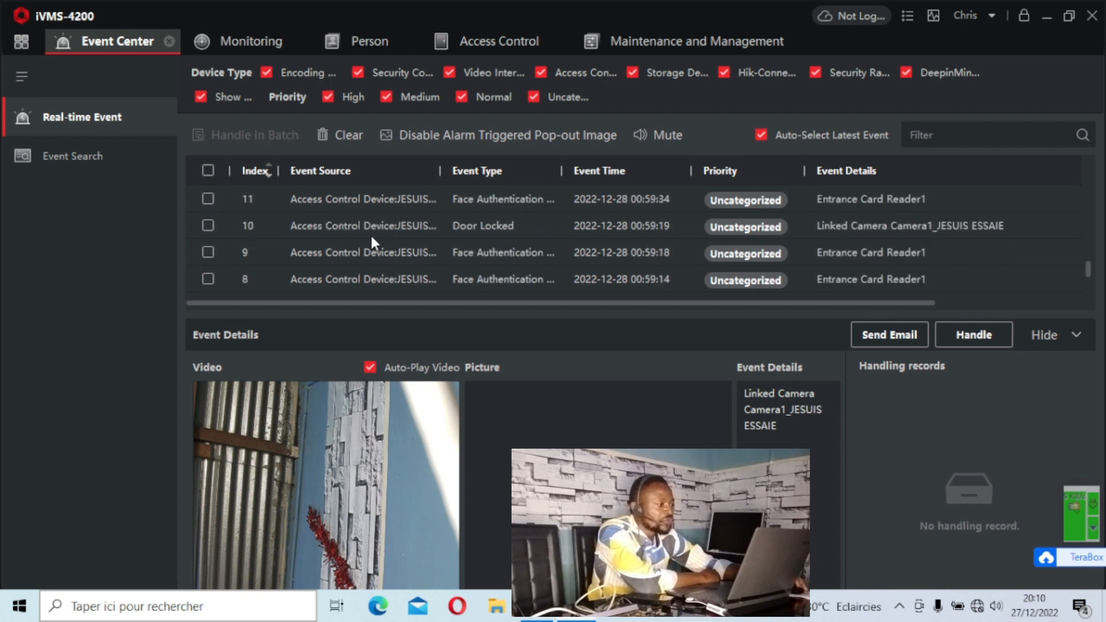
scroll(371, 236, "up", 7)
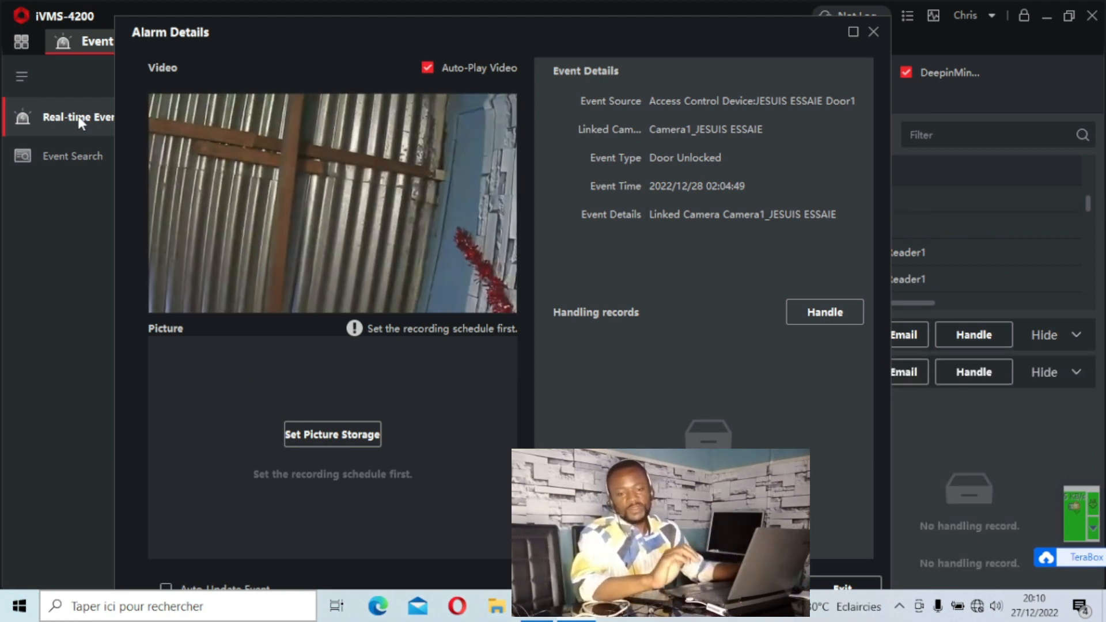
Run an event search covering all devices.
mouse_move(294, 147)
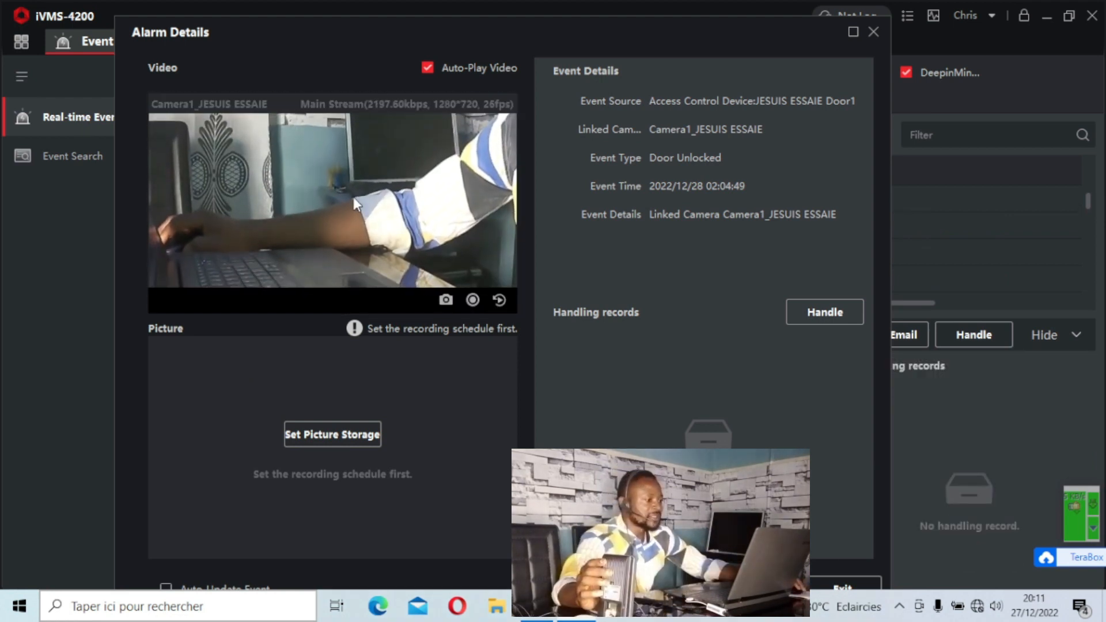
left_click(80, 162)
left_click(79, 158)
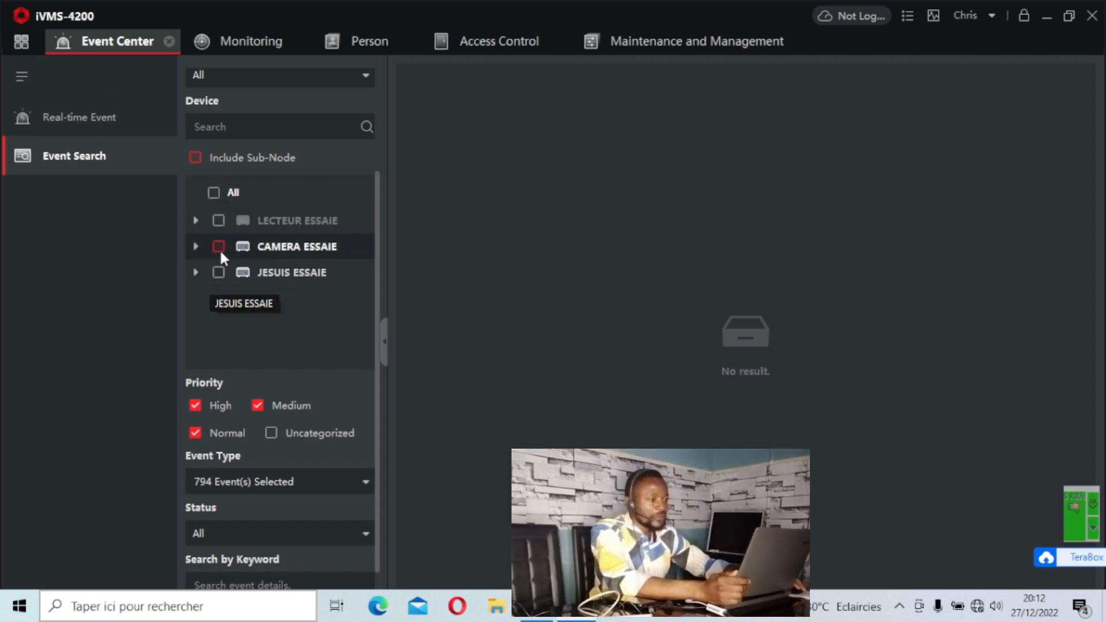
left_click(217, 191)
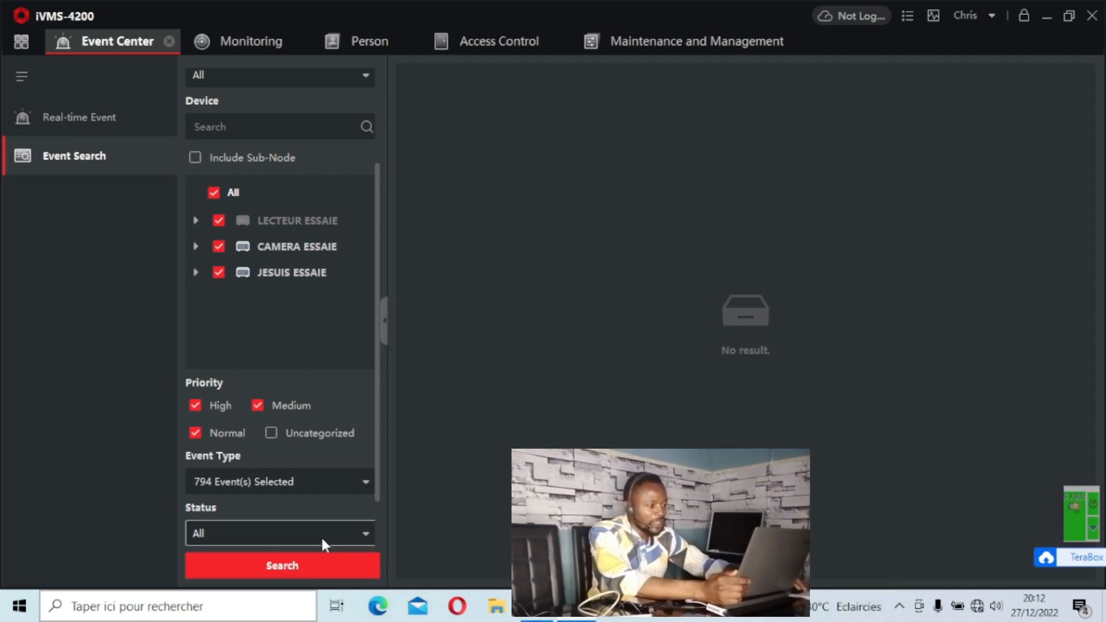
left_click(333, 558)
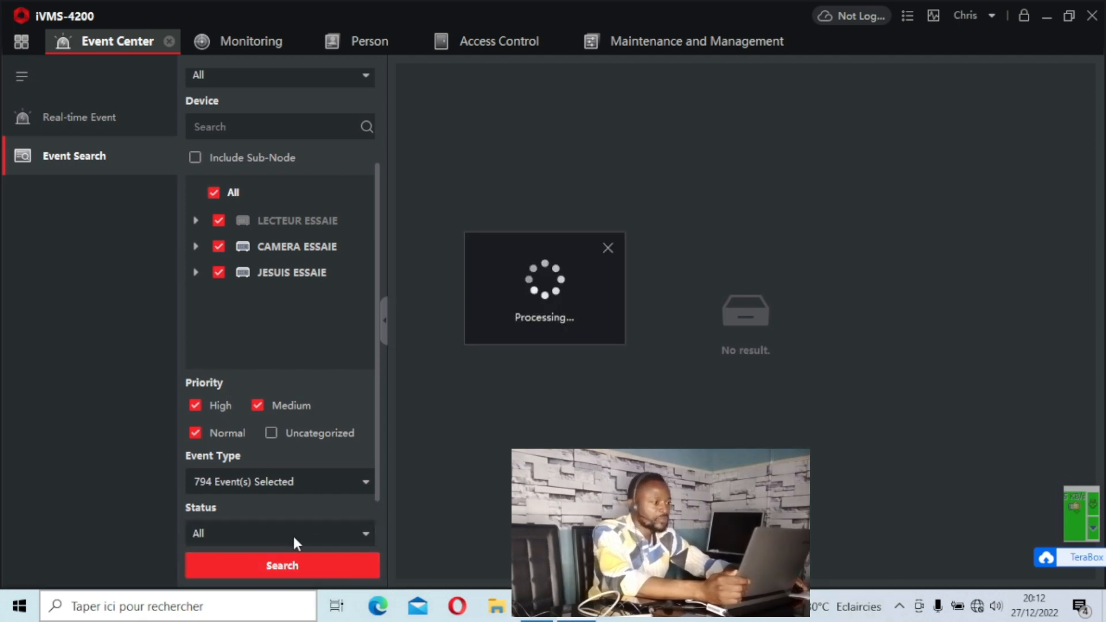
Set the event search start date to 2022-12-26 and run the search again.
scroll(294, 536, "up", 3)
left_click(365, 103)
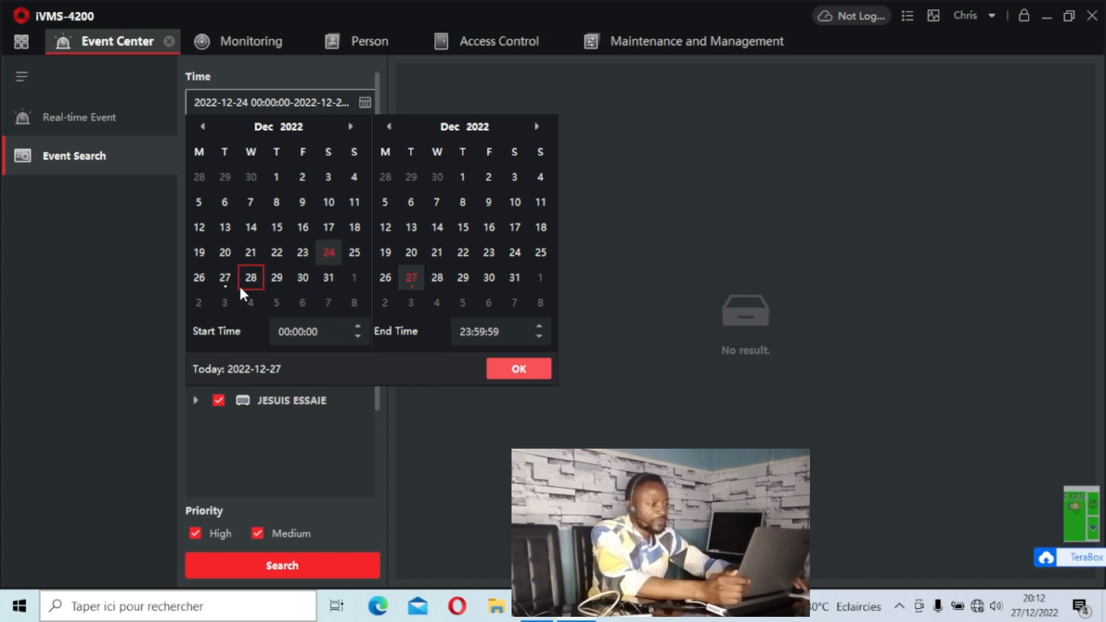
left_click(198, 278)
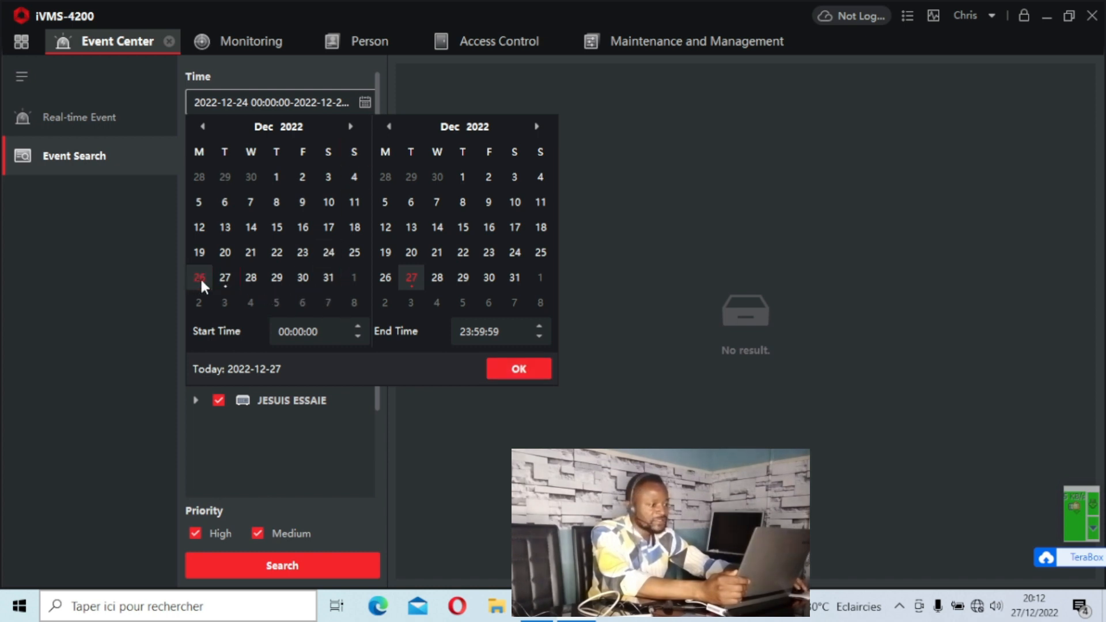
left_click(504, 369)
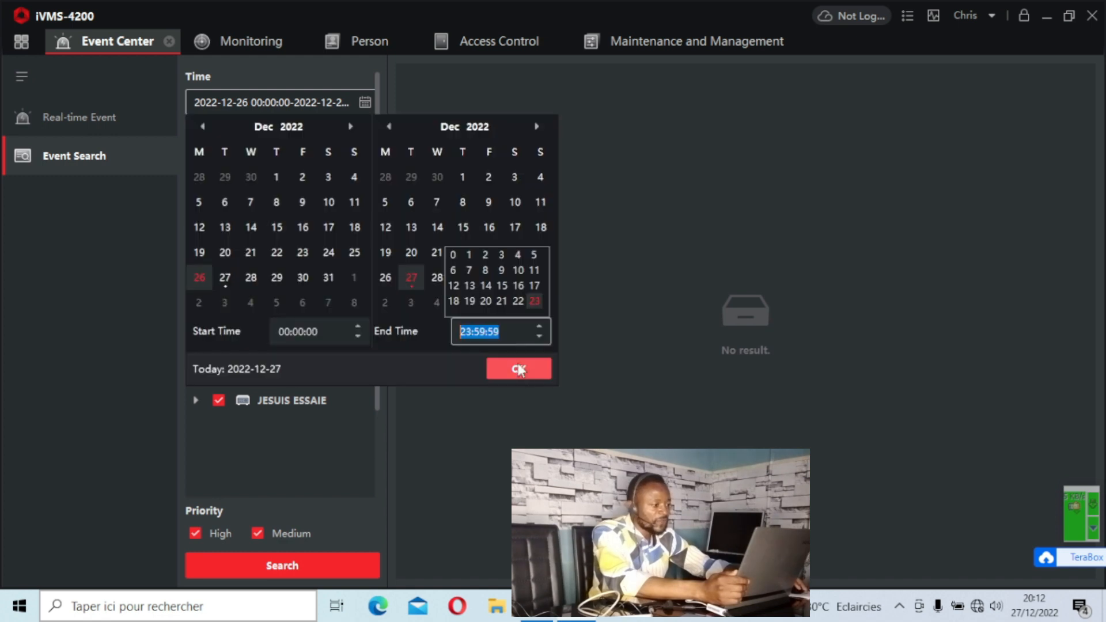
left_click(518, 370)
left_click(310, 562)
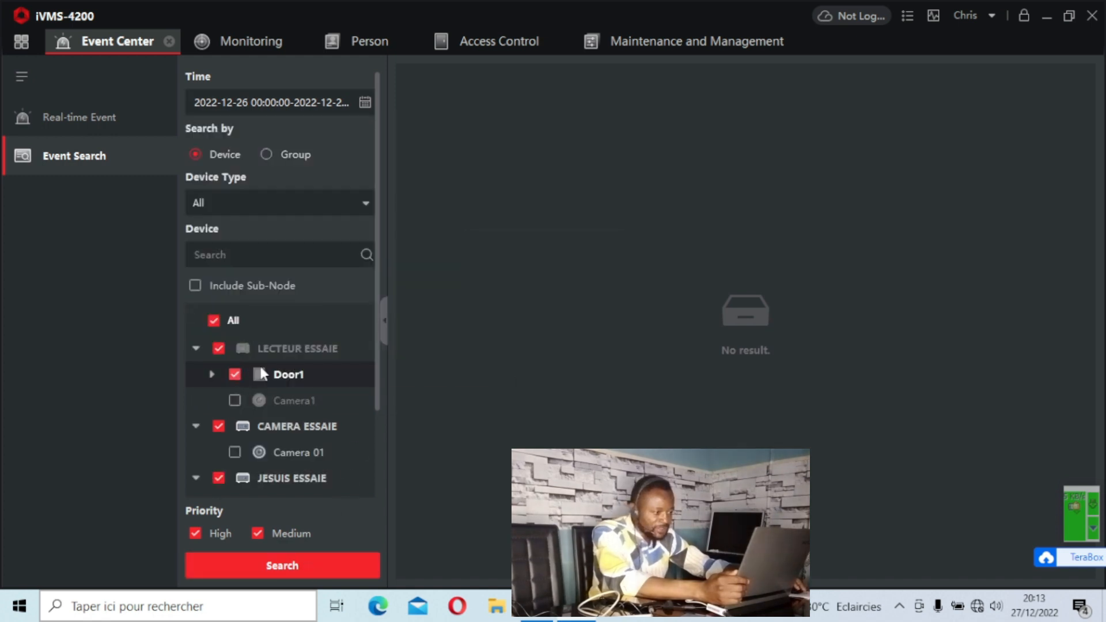
left_click(295, 561)
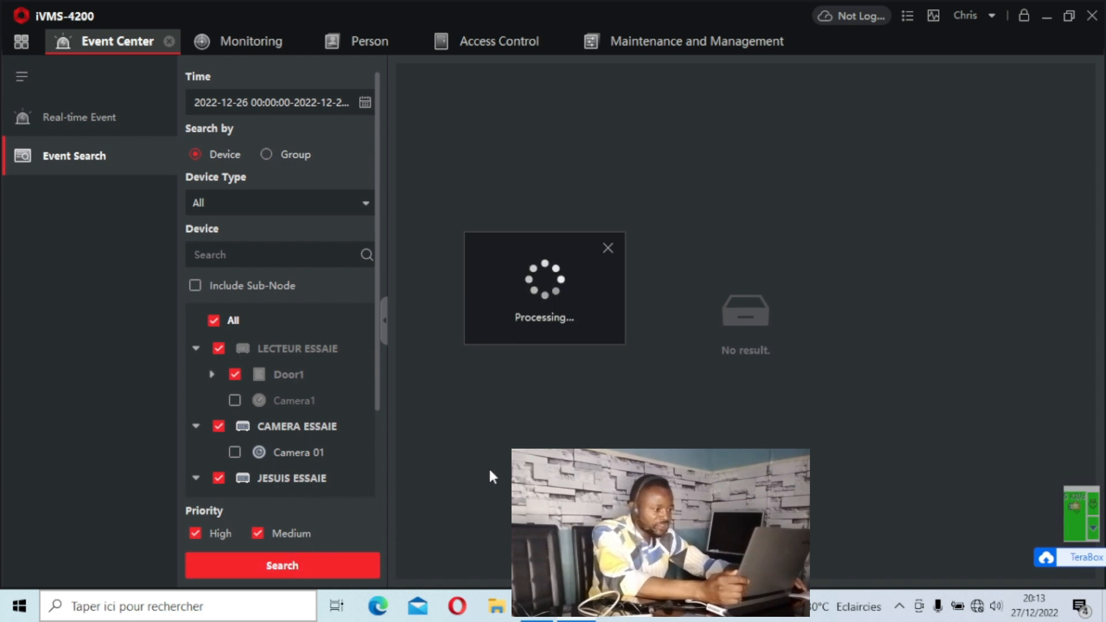
Browse the event search results, widening the Device Type column to read it.
scroll(278, 551, "down", 3)
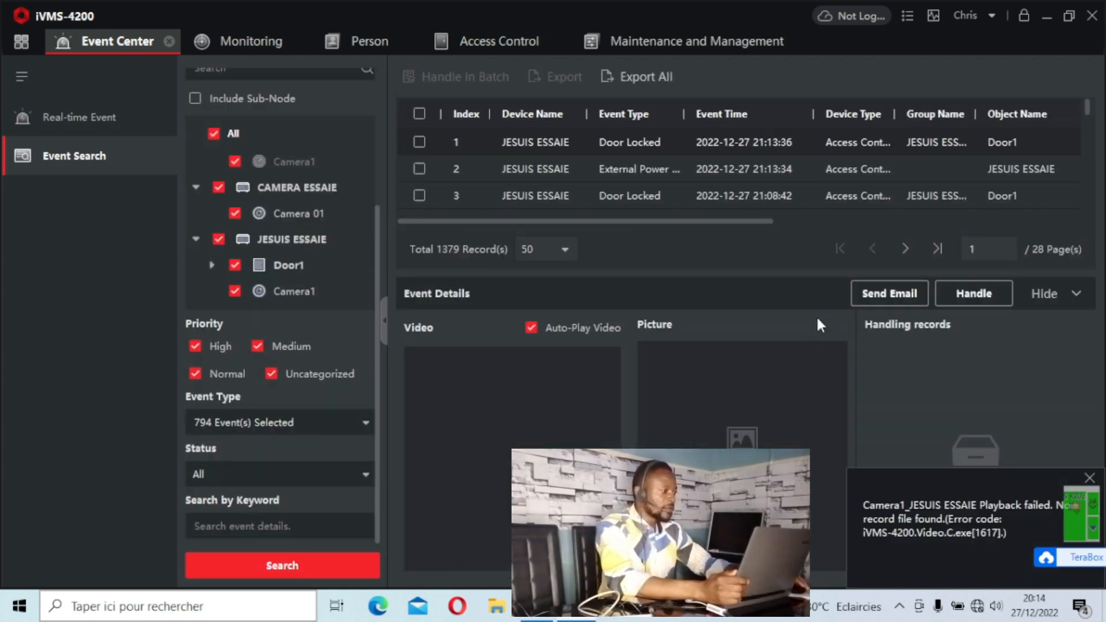
scroll(610, 160, "down", 3)
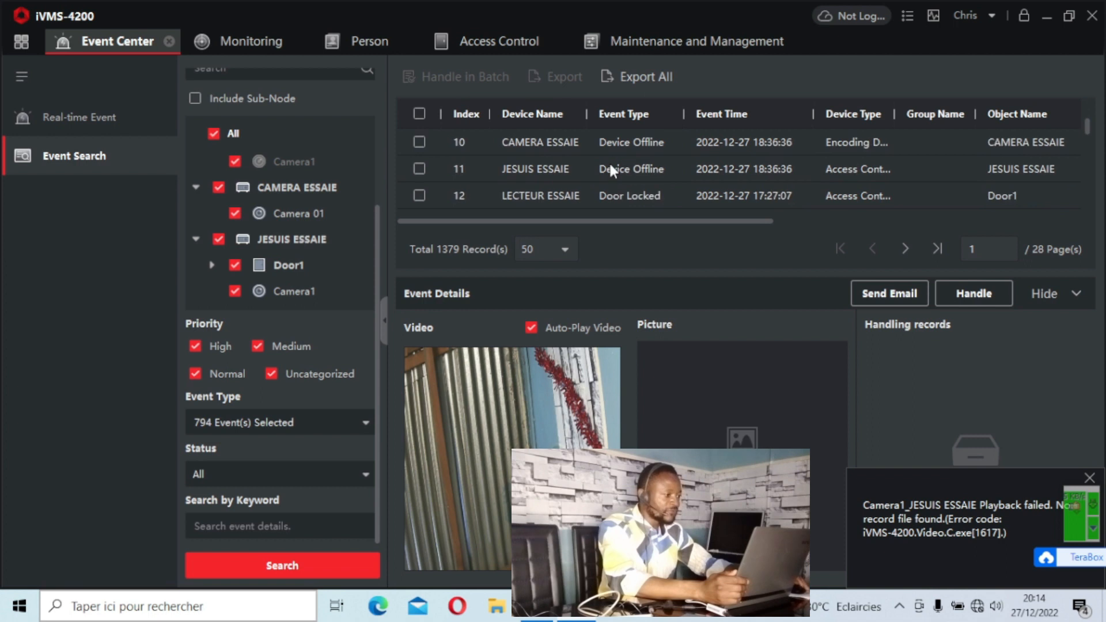
scroll(611, 165, "up", 3)
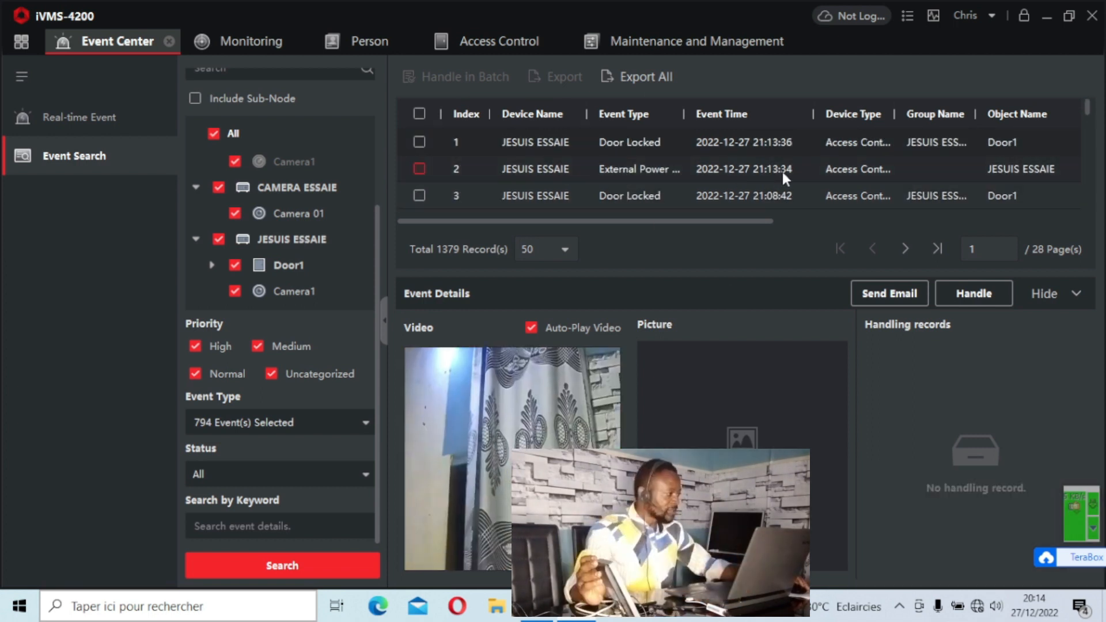
left_click(926, 199)
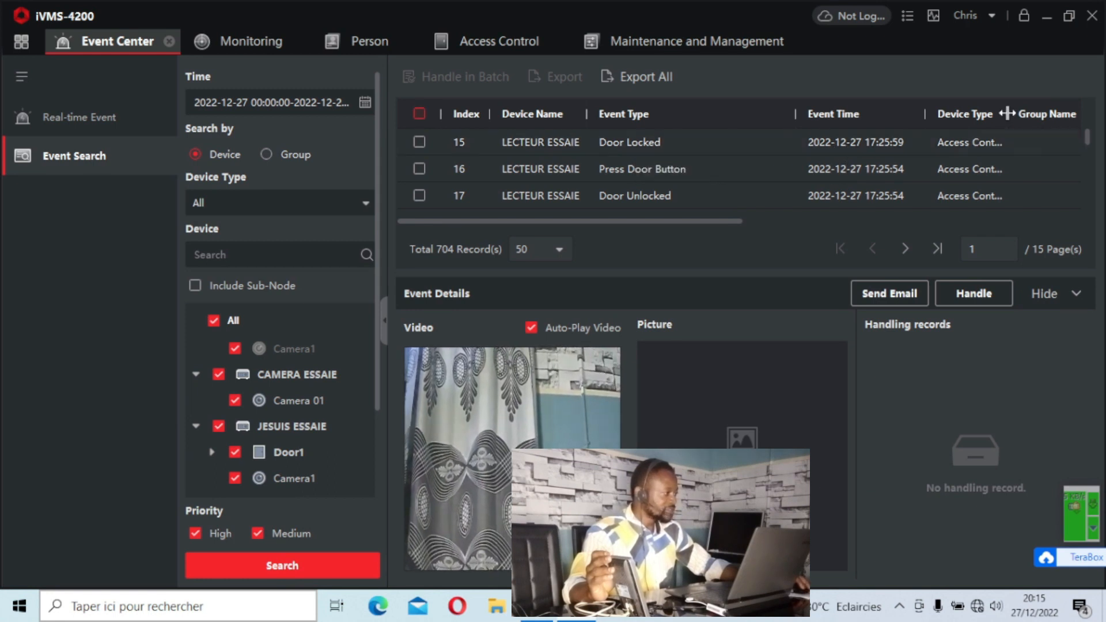
left_click_drag(1006, 113, 1061, 111)
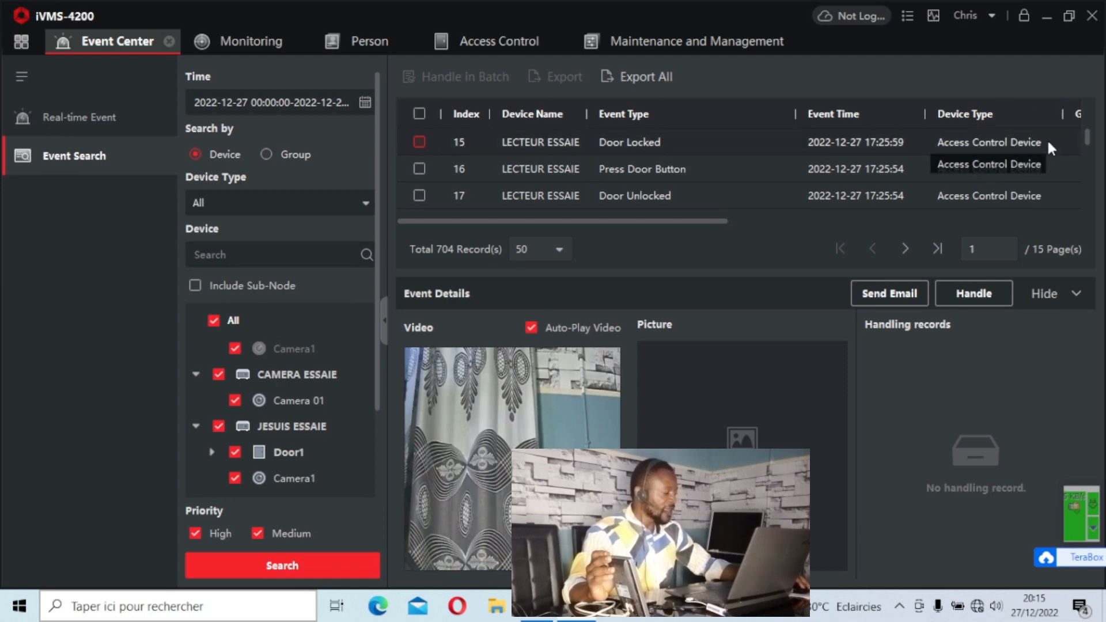
scroll(528, 173, "up", 2)
scroll(528, 167, "up", 3)
scroll(528, 167, "down", 4)
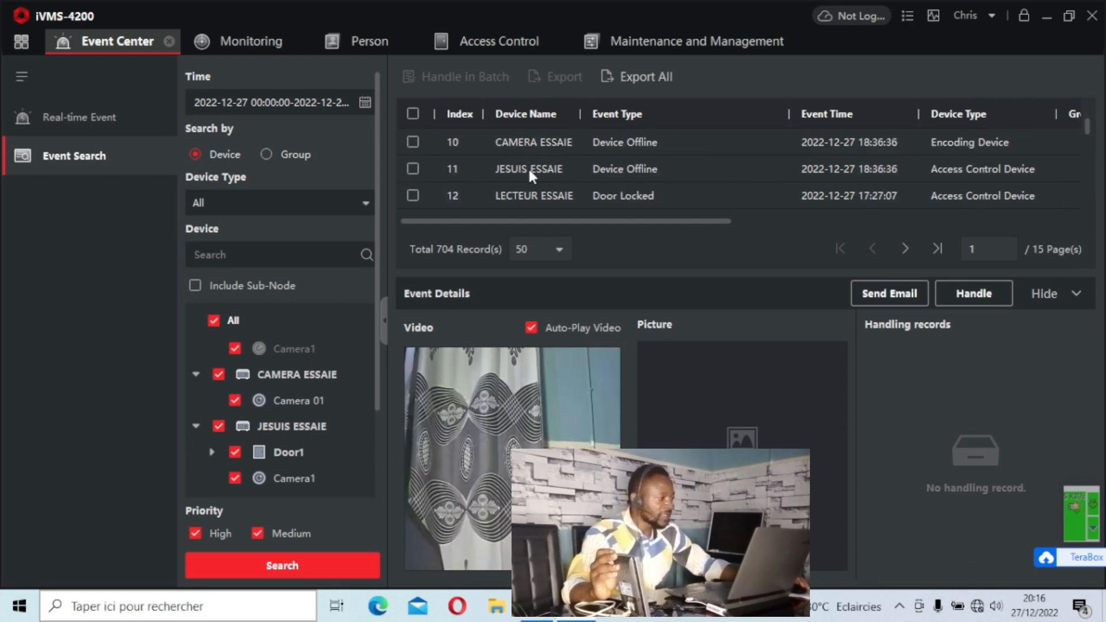
scroll(529, 171, "down", 11)
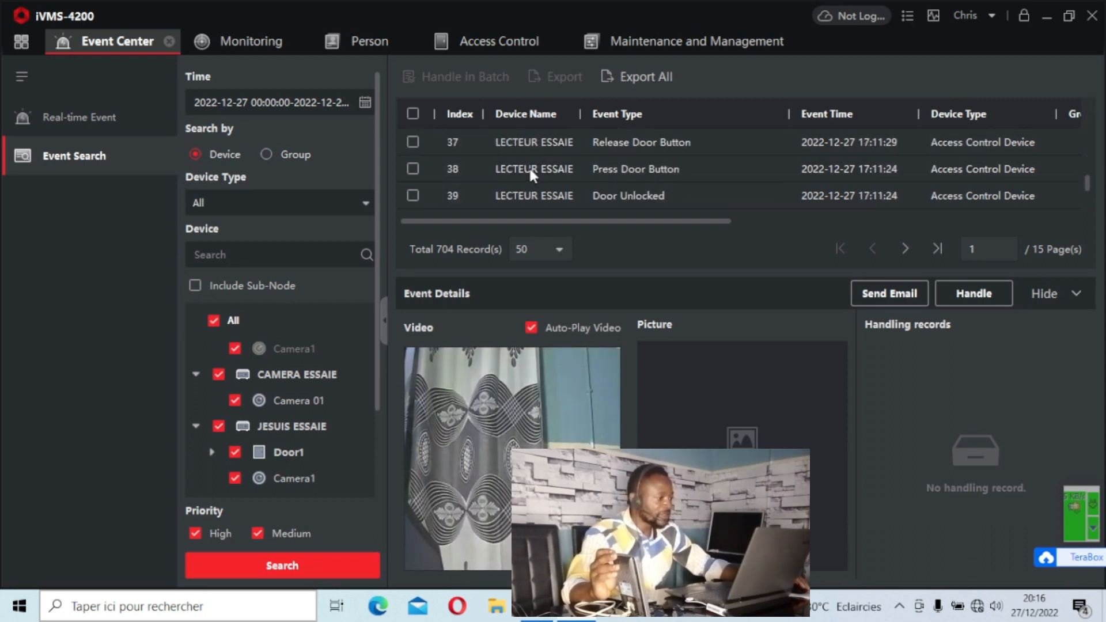
scroll(530, 173, "down", 1)
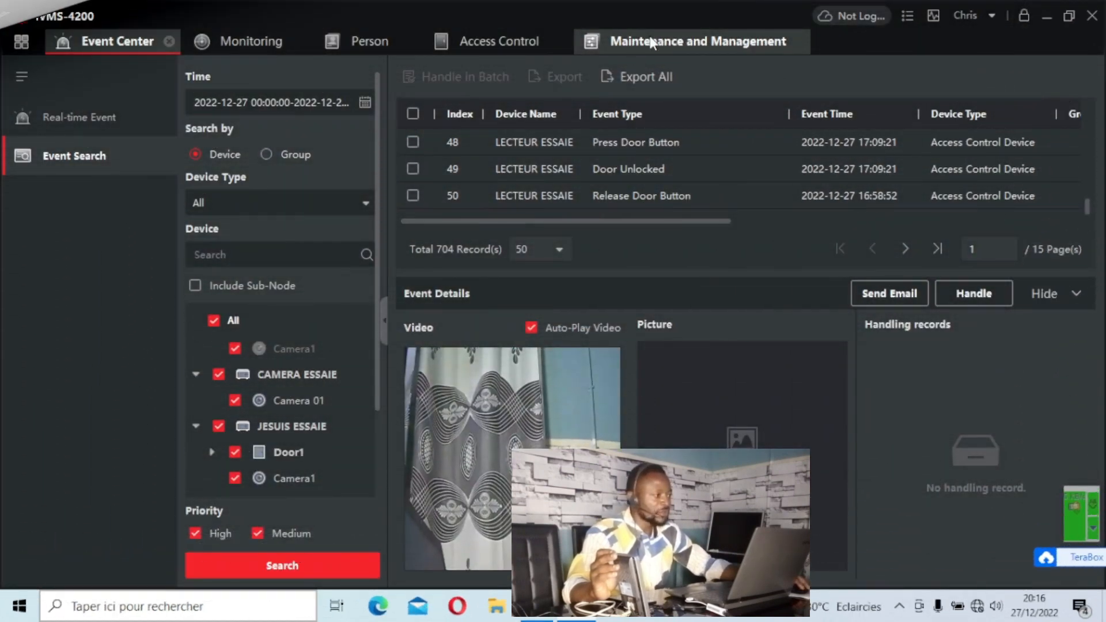
left_click(652, 44)
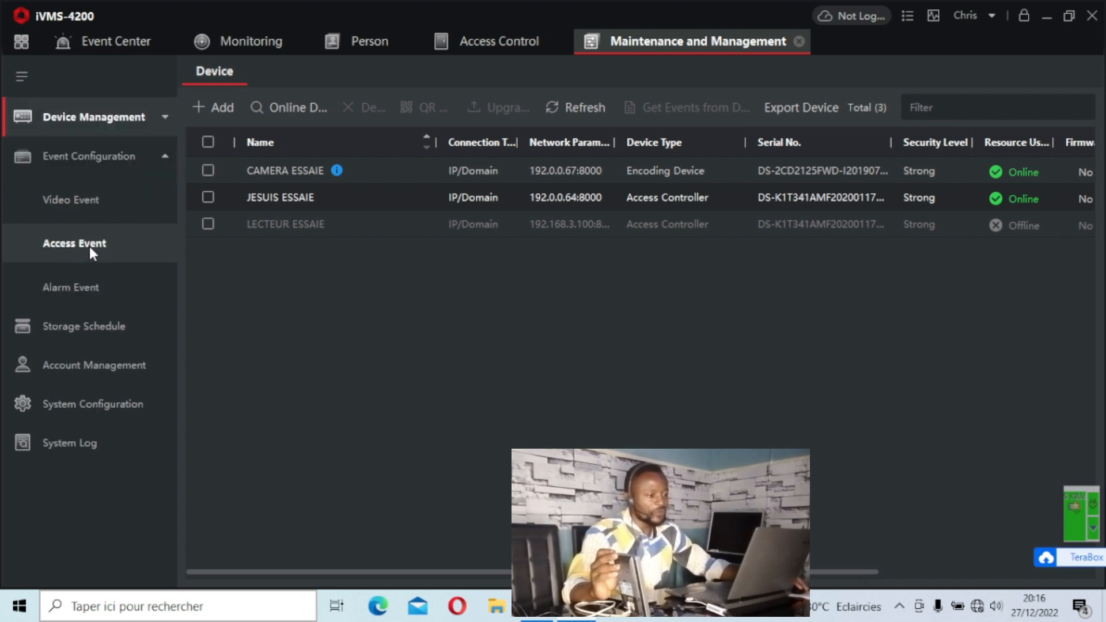
left_click(77, 205)
left_click(263, 525)
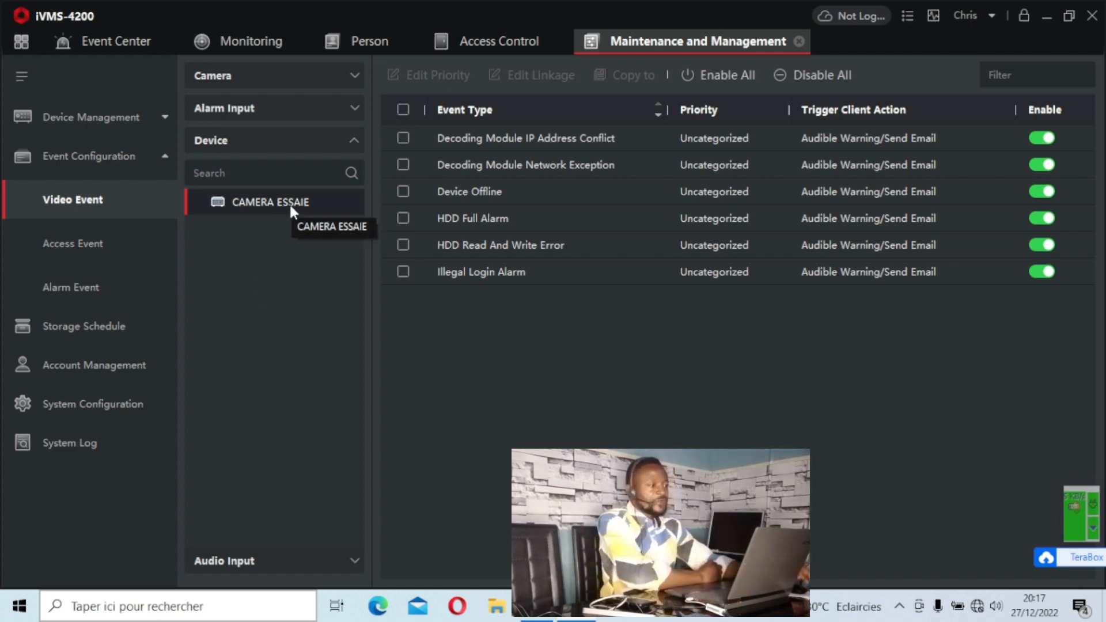
left_click(93, 121)
left_click(64, 171)
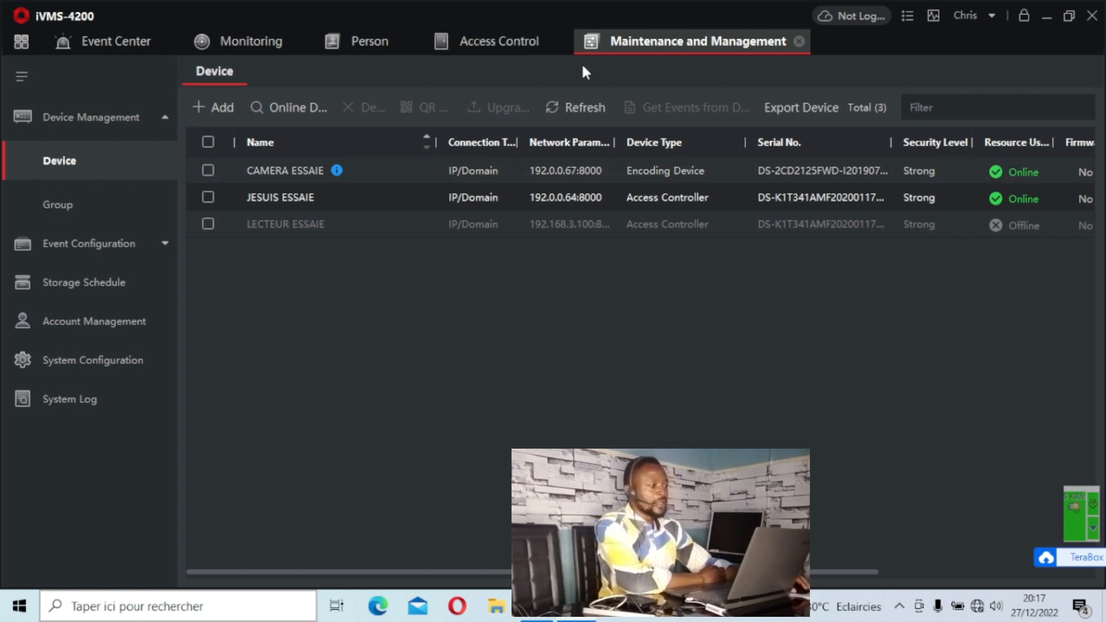
left_click(106, 245)
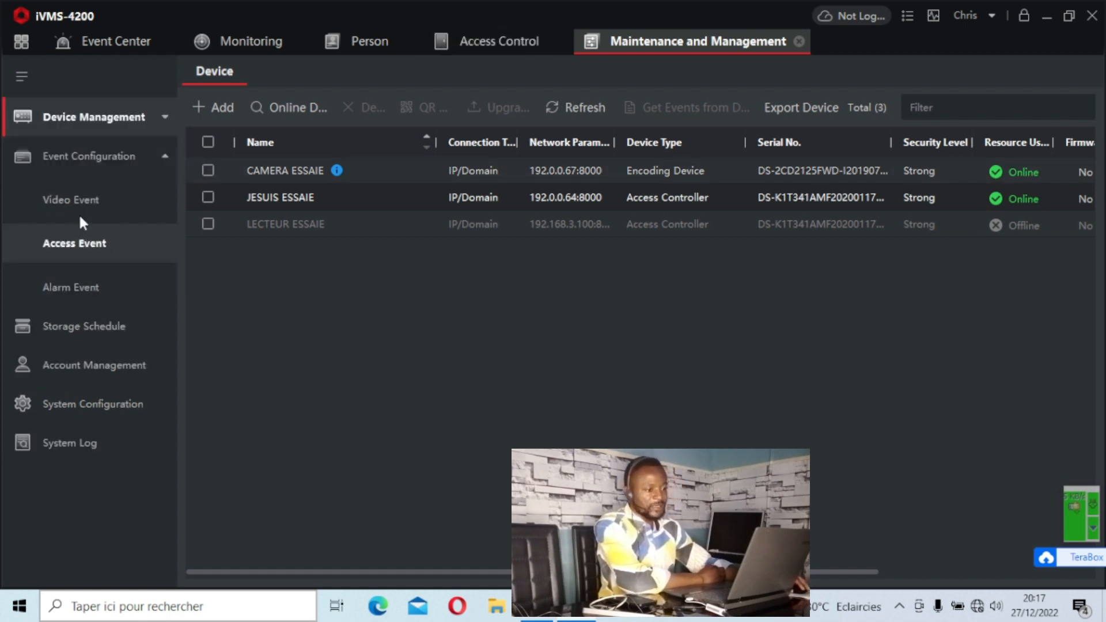
left_click(78, 212)
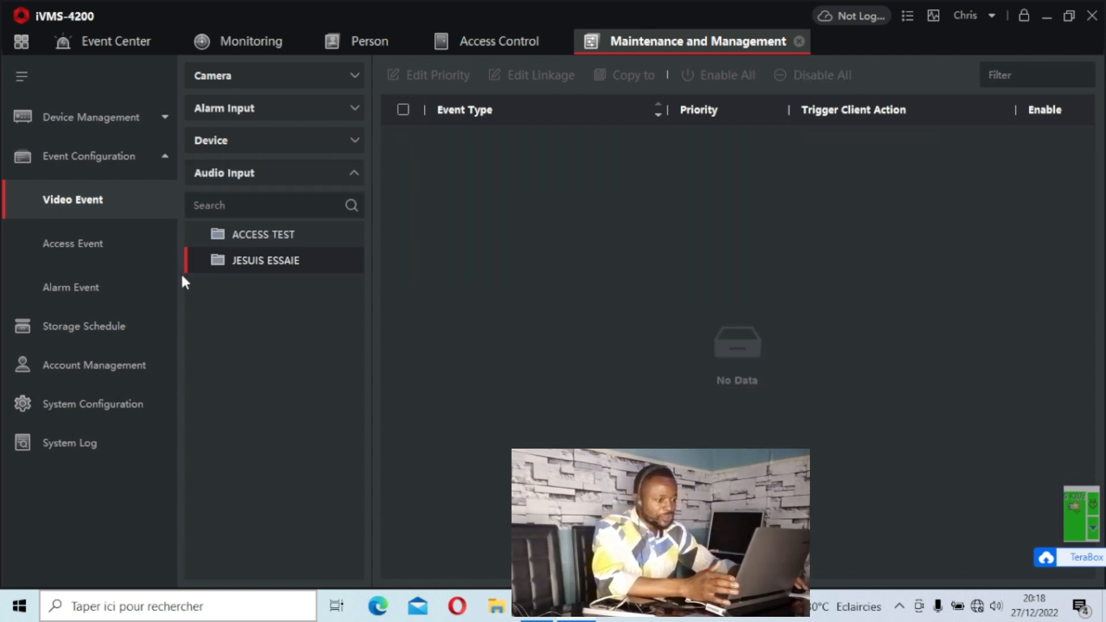
Set the priority of the Door Unlocked access event on JESUIS ESSAIE's Door1 to High.
left_click(82, 250)
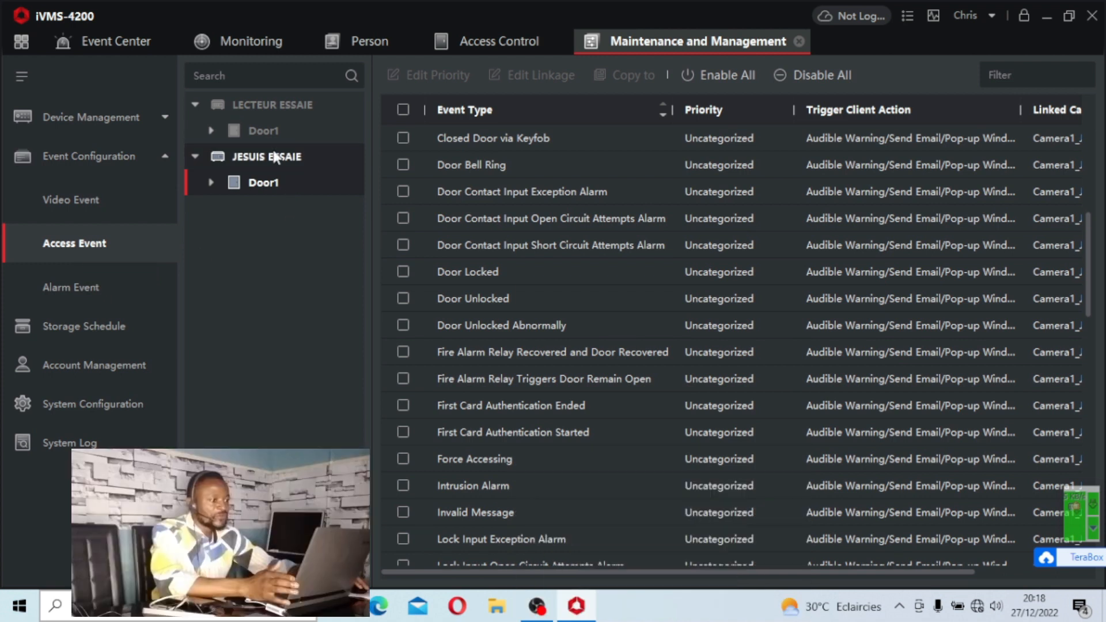
left_click(258, 157)
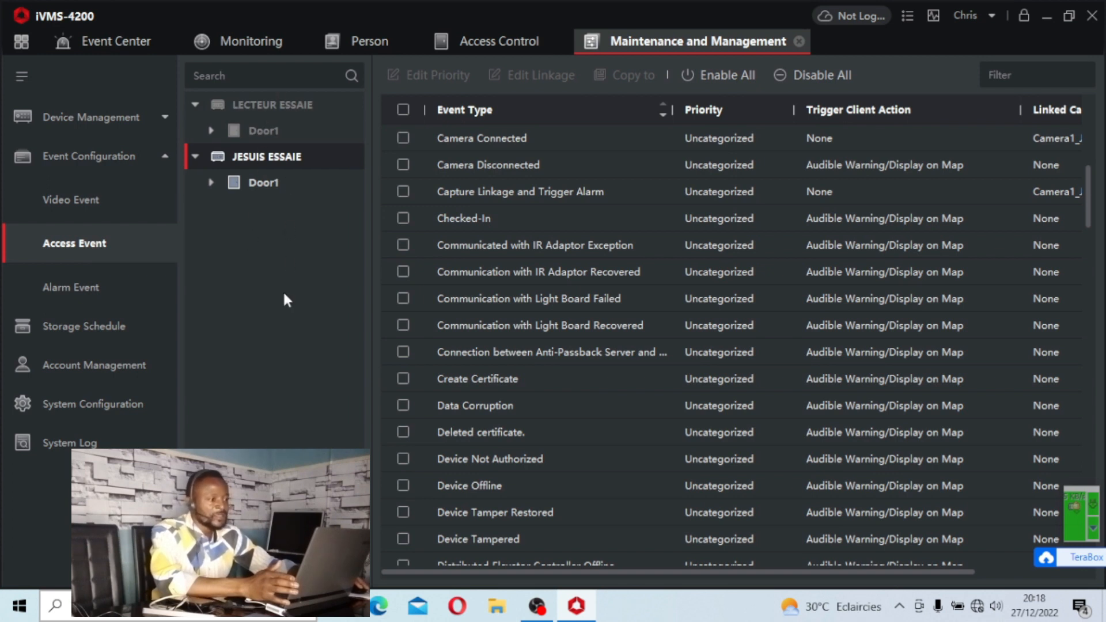
left_click(265, 183)
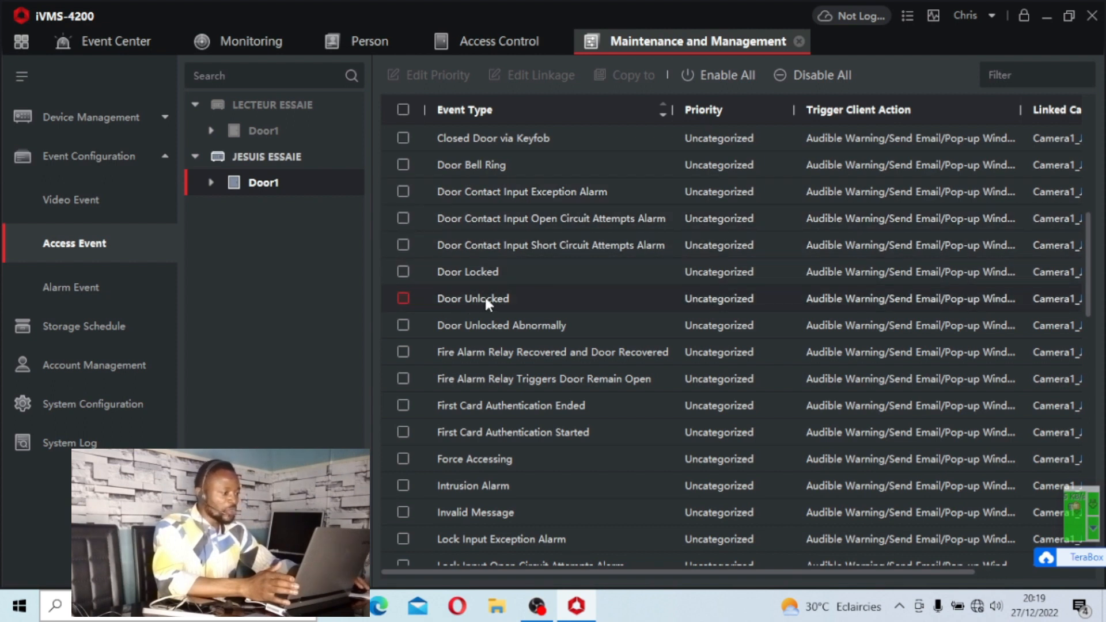
left_click(401, 298)
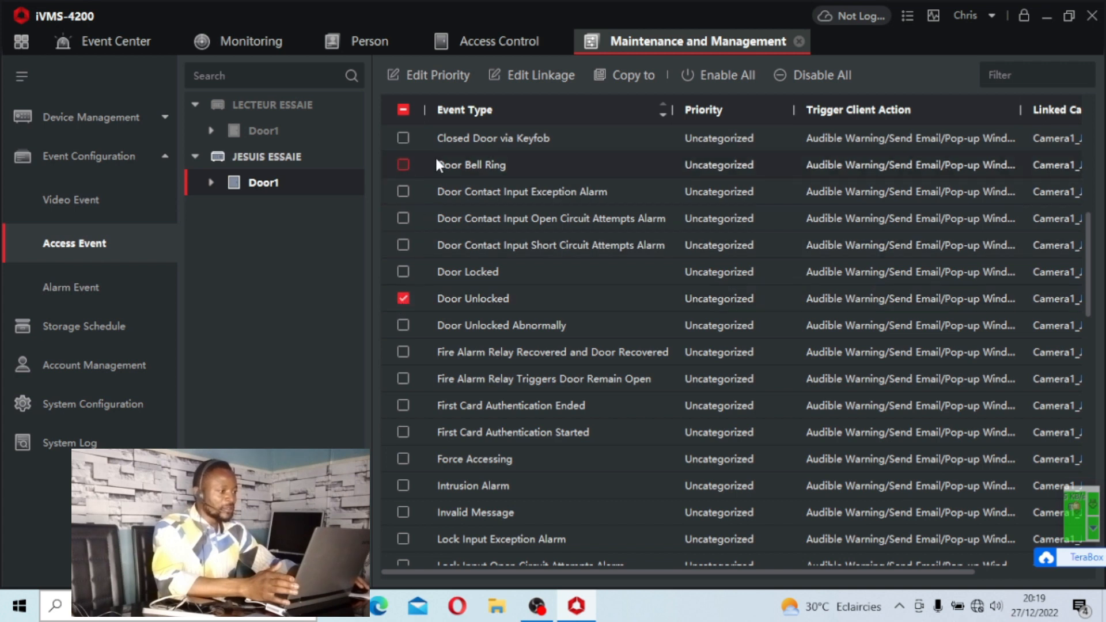
left_click(425, 78)
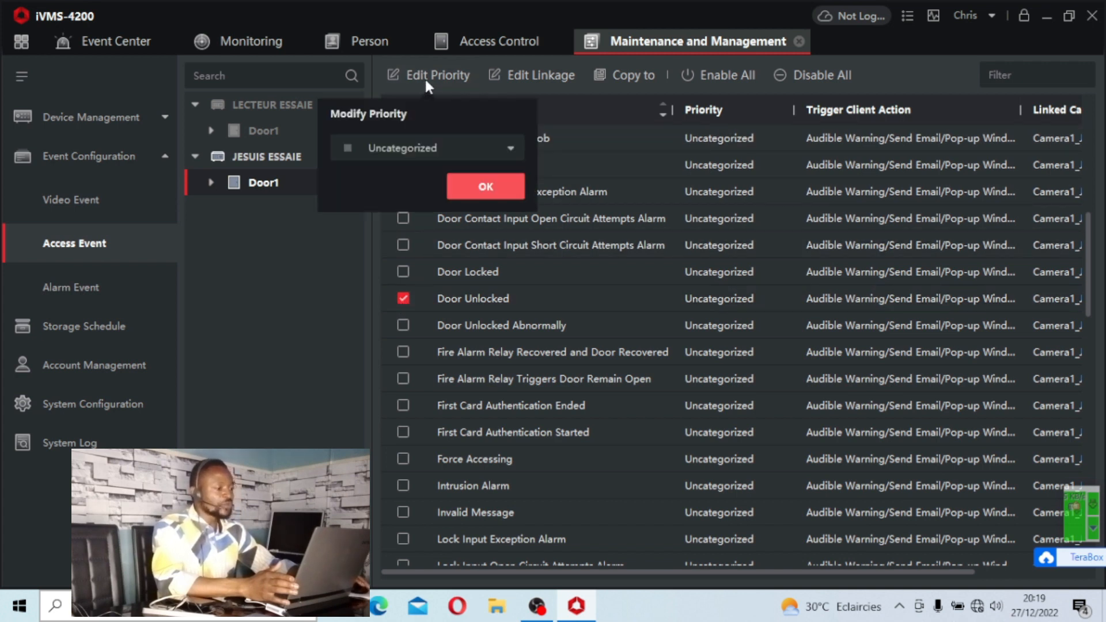
left_click(395, 149)
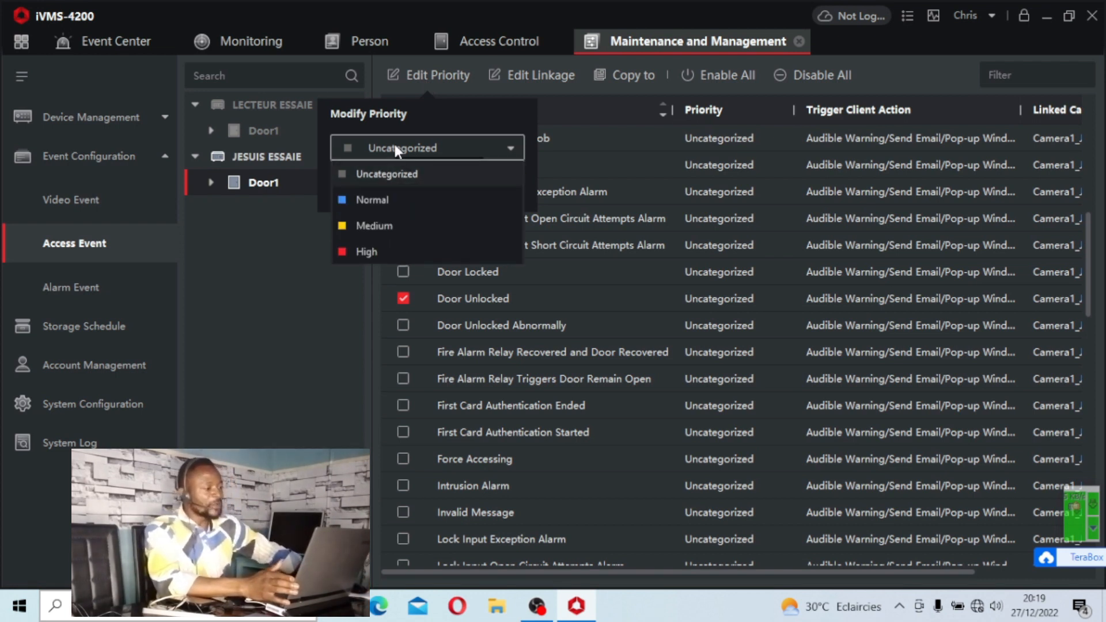
left_click(386, 251)
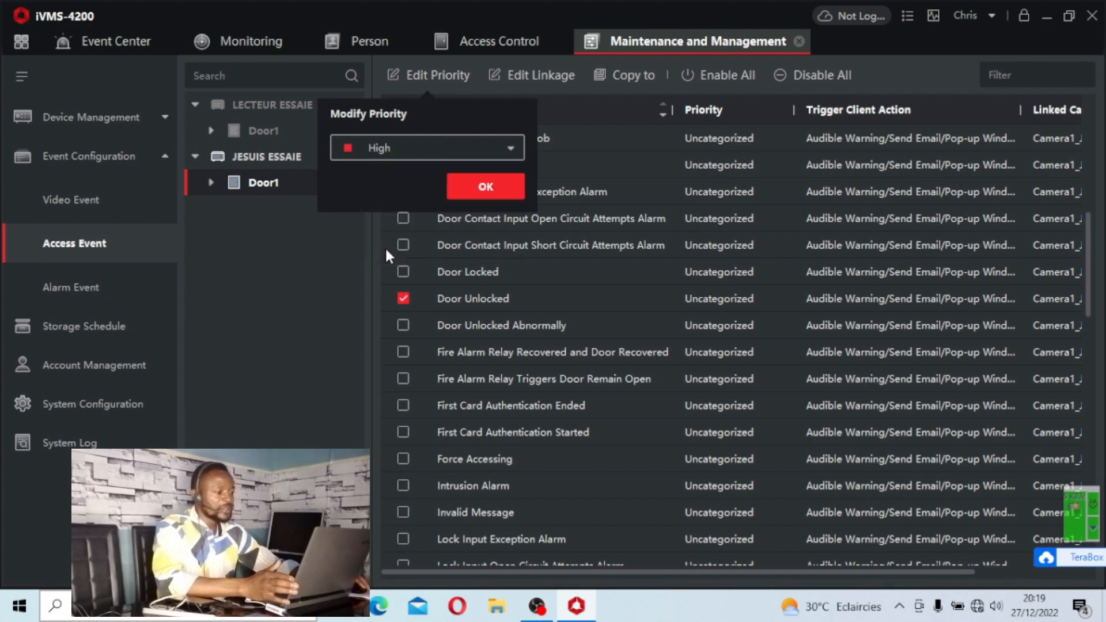
left_click(486, 190)
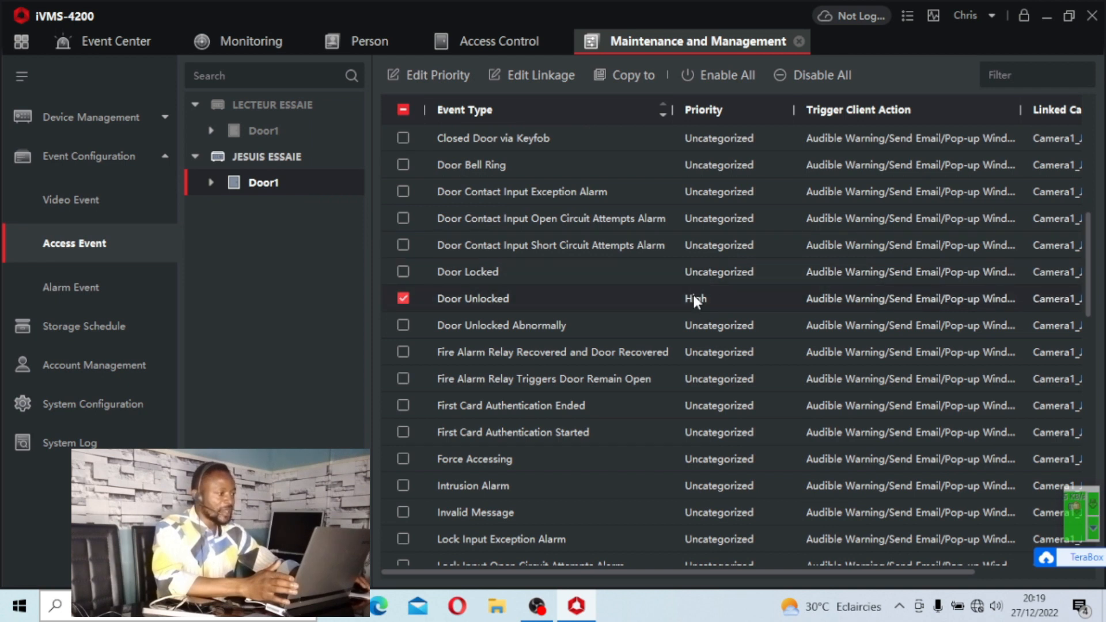
Edit the Door Unlocked event linkage to add Display on Map as a client action and save it.
left_click(513, 73)
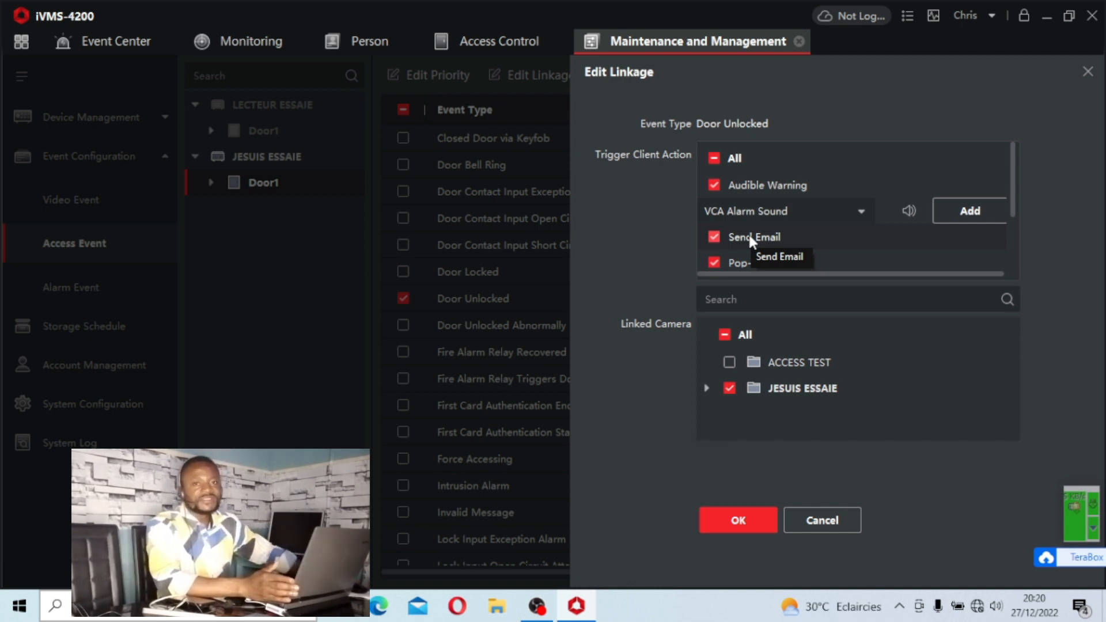
scroll(767, 238, "down", 2)
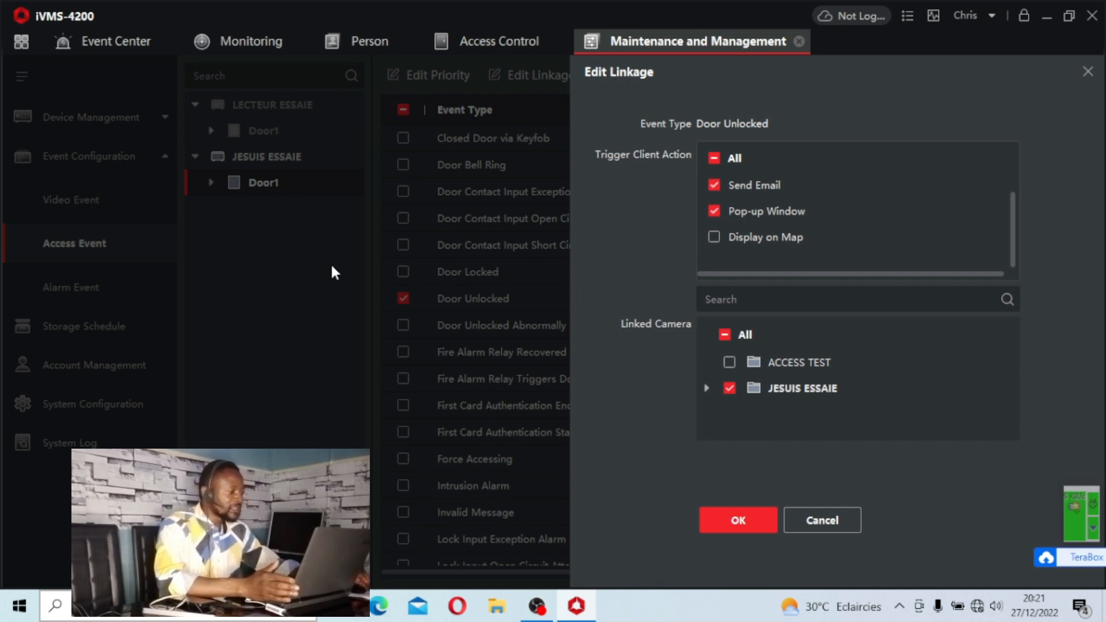
left_click(714, 237)
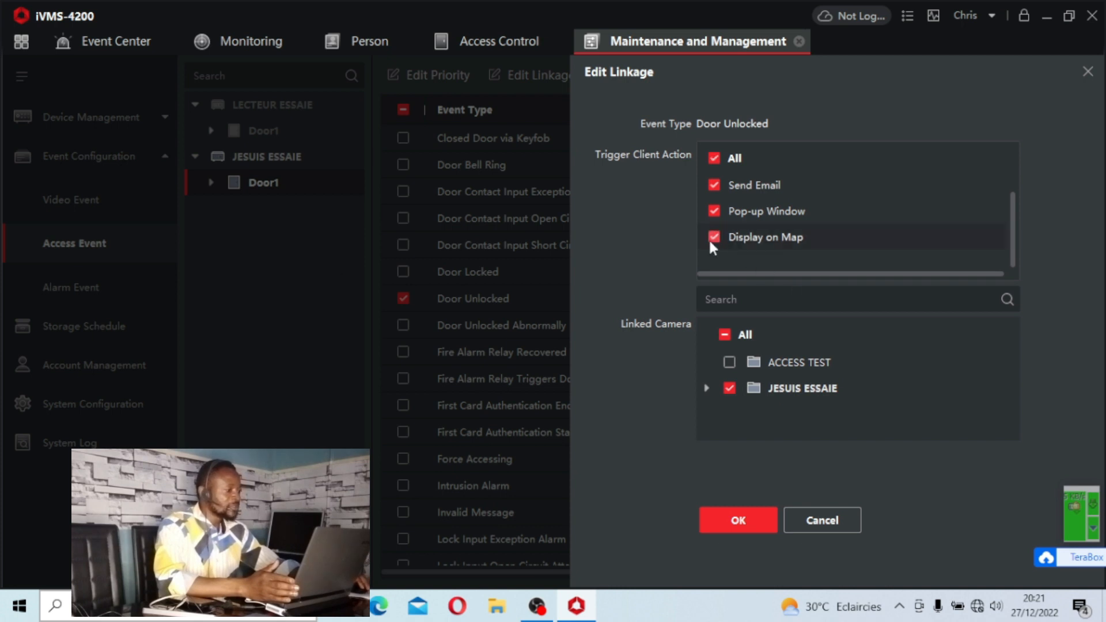
left_click(717, 211)
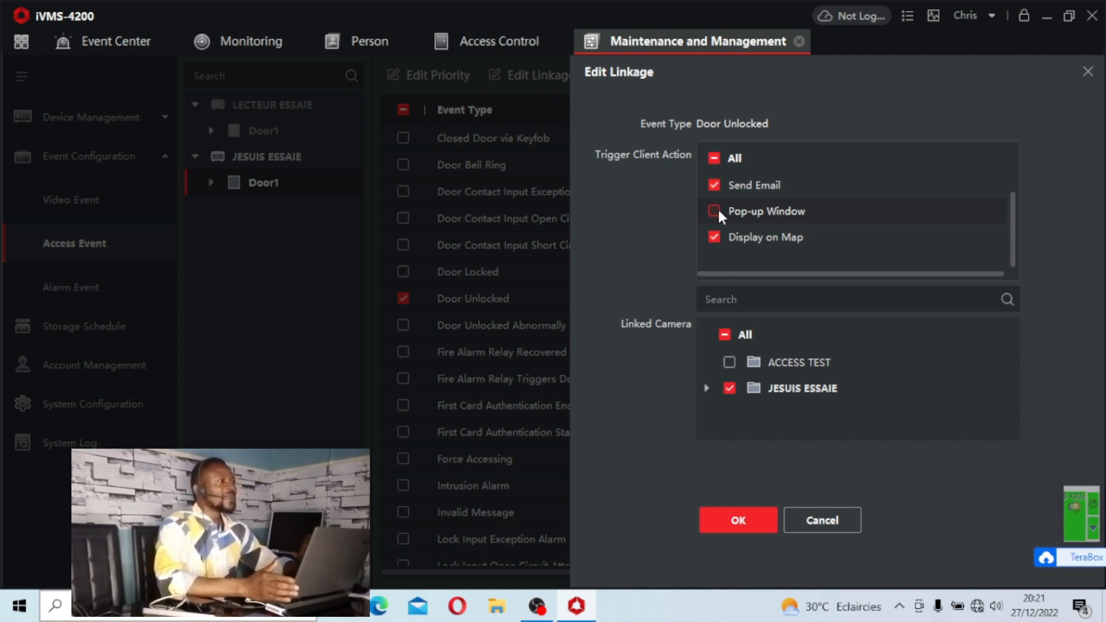
left_click(718, 211)
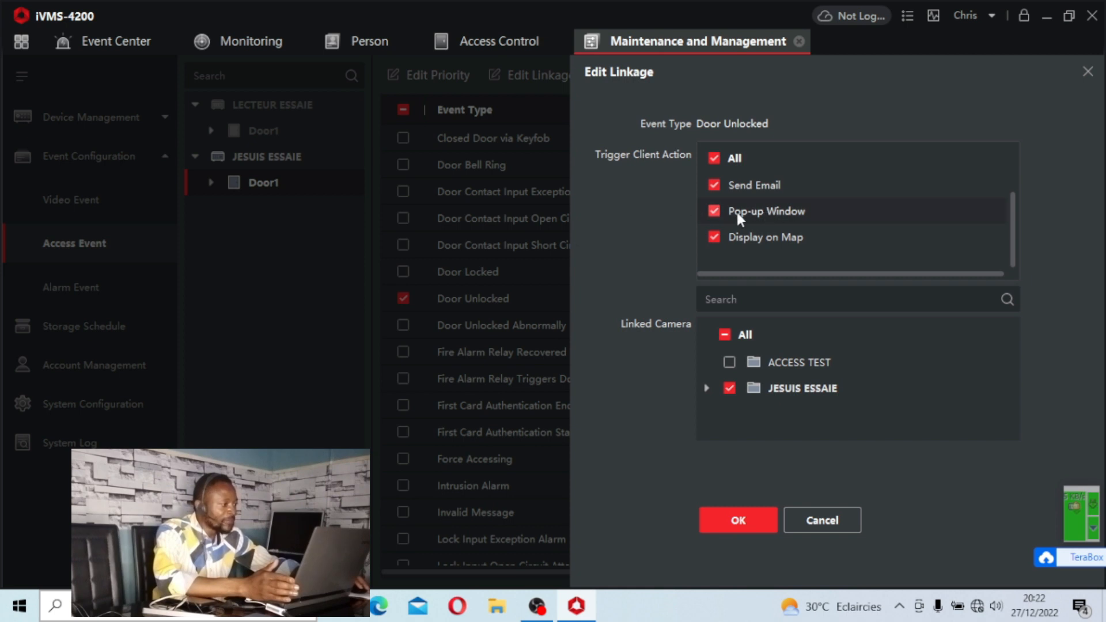
double_click(809, 390)
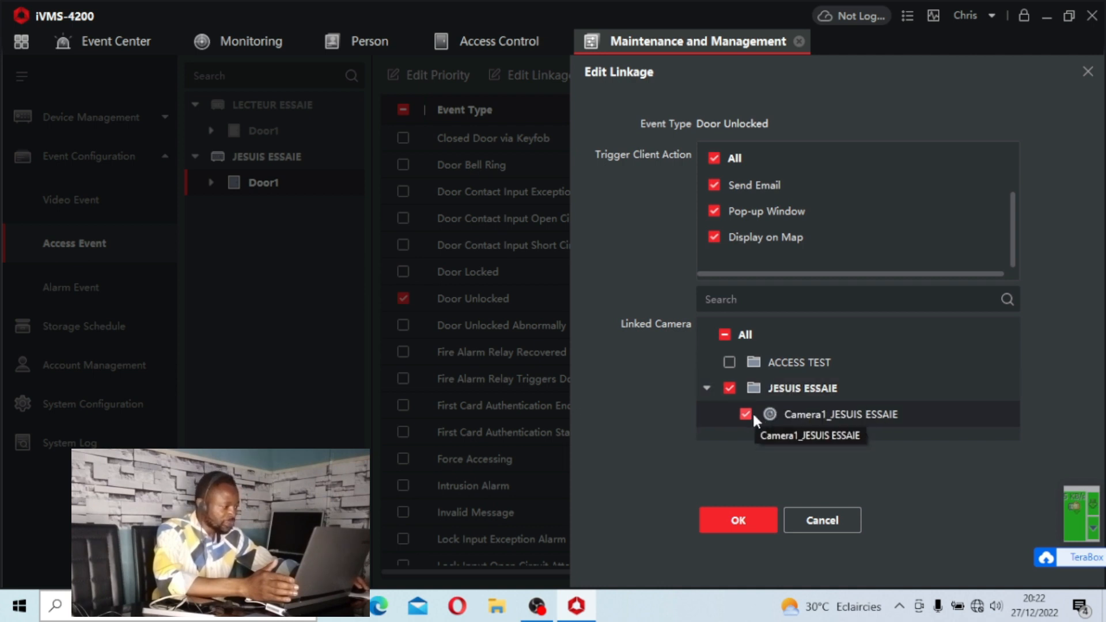
left_click(737, 520)
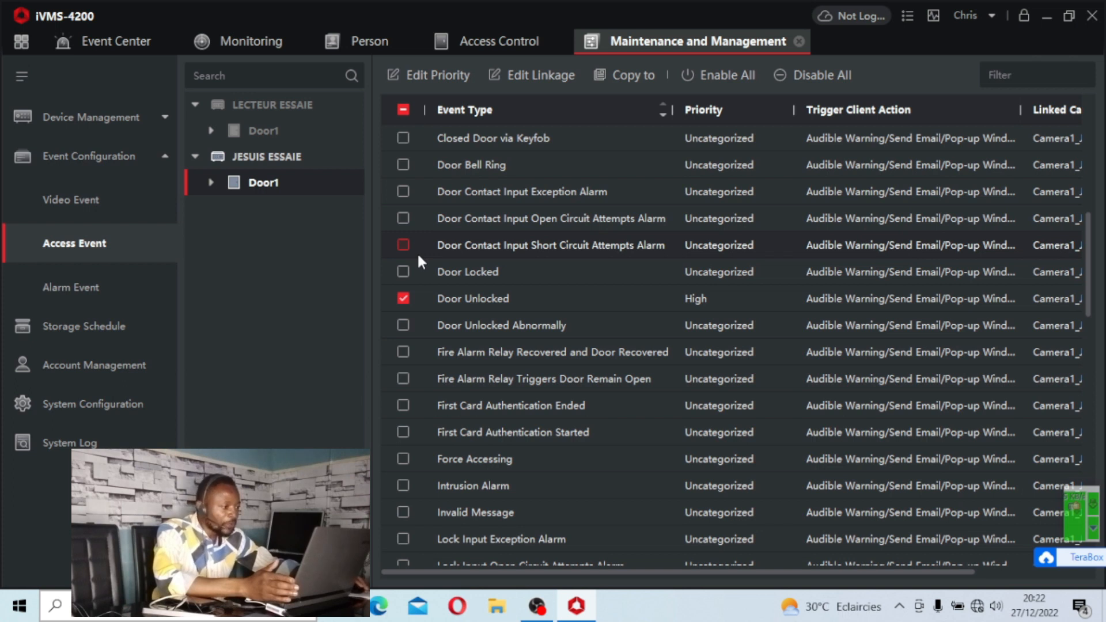
Select only the Door Locked event on Door1 and set its priority to Medium.
left_click(404, 299)
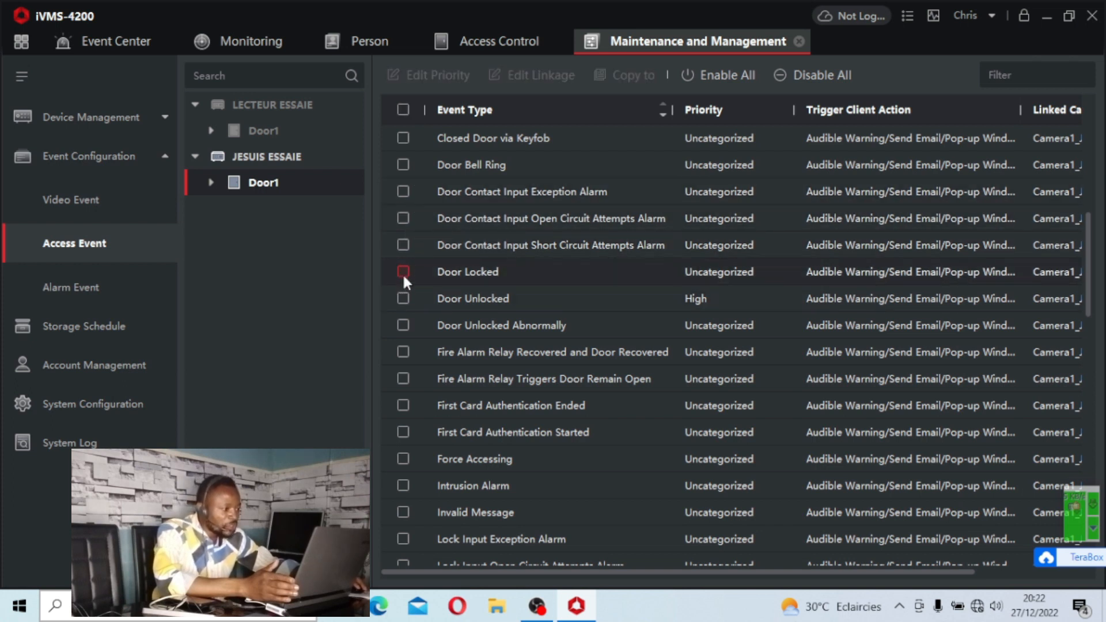
left_click(403, 270)
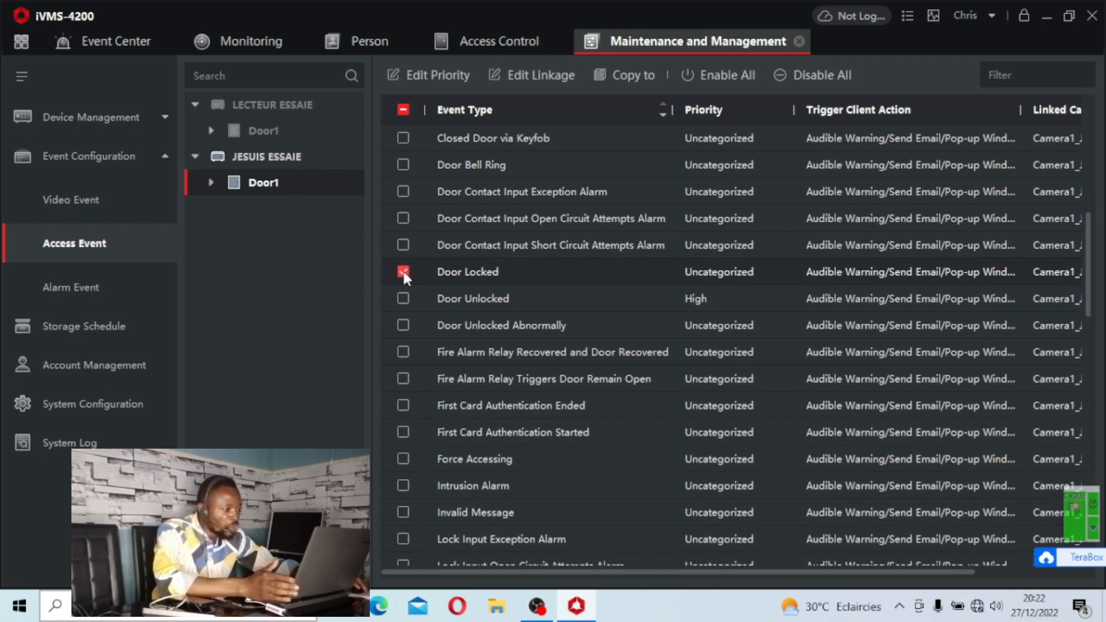
left_click(457, 72)
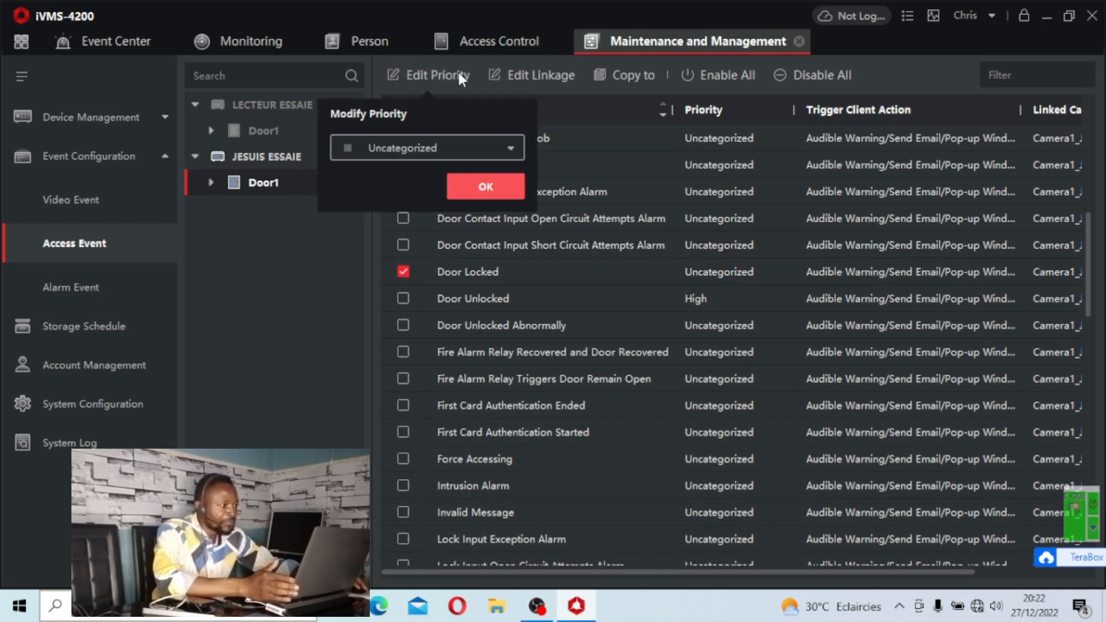
left_click(426, 147)
left_click(384, 226)
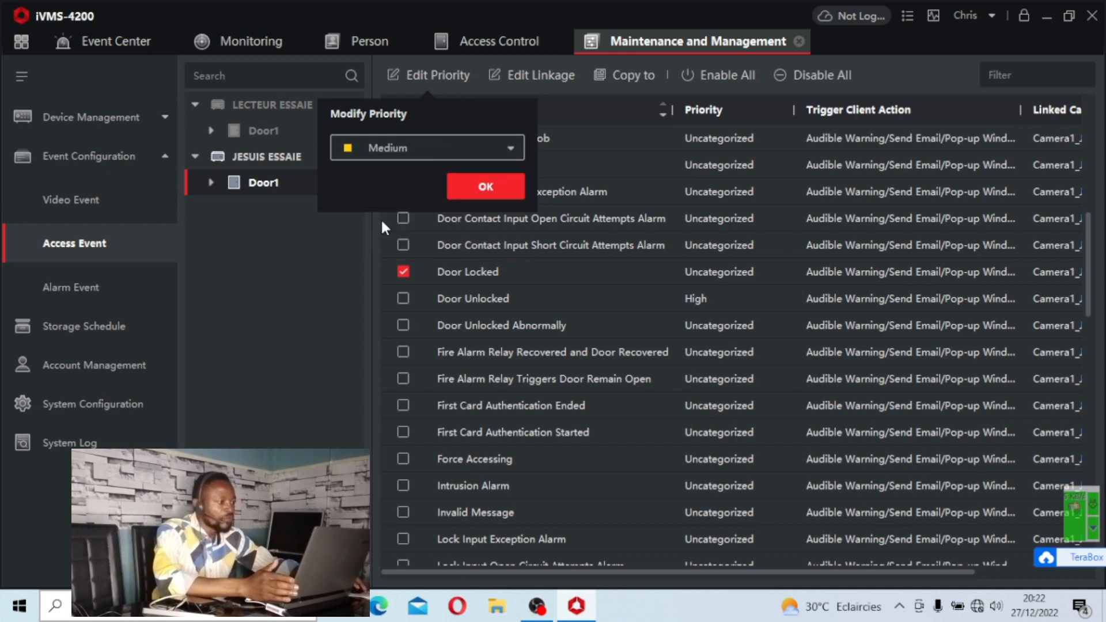
left_click(465, 185)
Edit the Door Locked linkage to use Alarm Input Alarm Sound for the audible warning and save it.
left_click(528, 77)
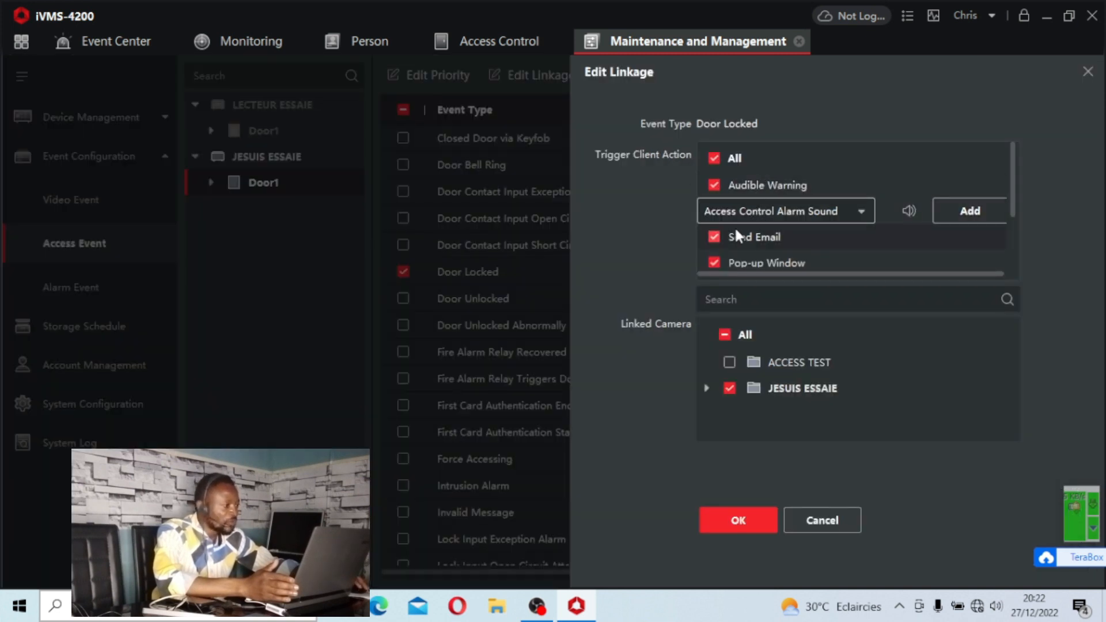
left_click(810, 210)
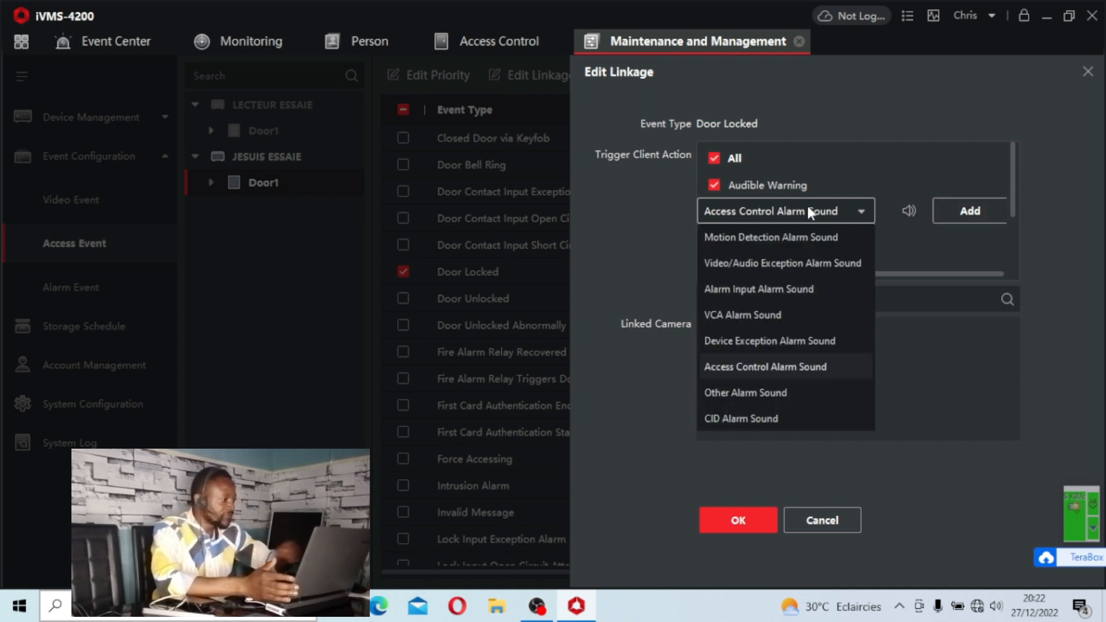
left_click(778, 289)
left_click(739, 520)
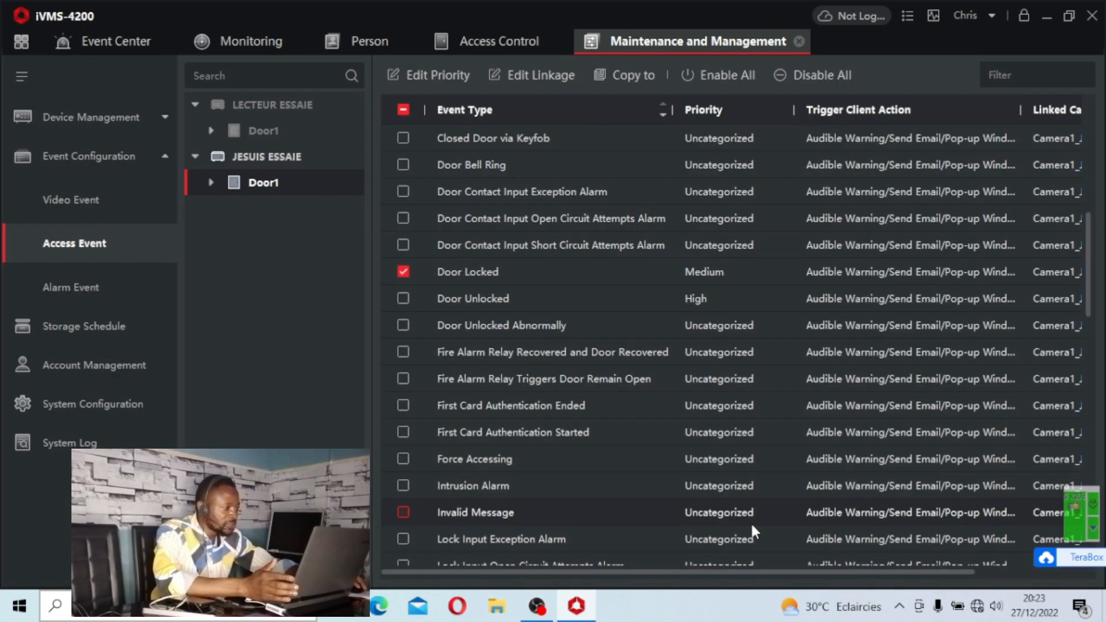
Copy the Fingerprint Module Disconnected event settings from JESUIS ESSAIE to LECTEUR ESSAIE with all items included.
scroll(553, 513, "down", 5)
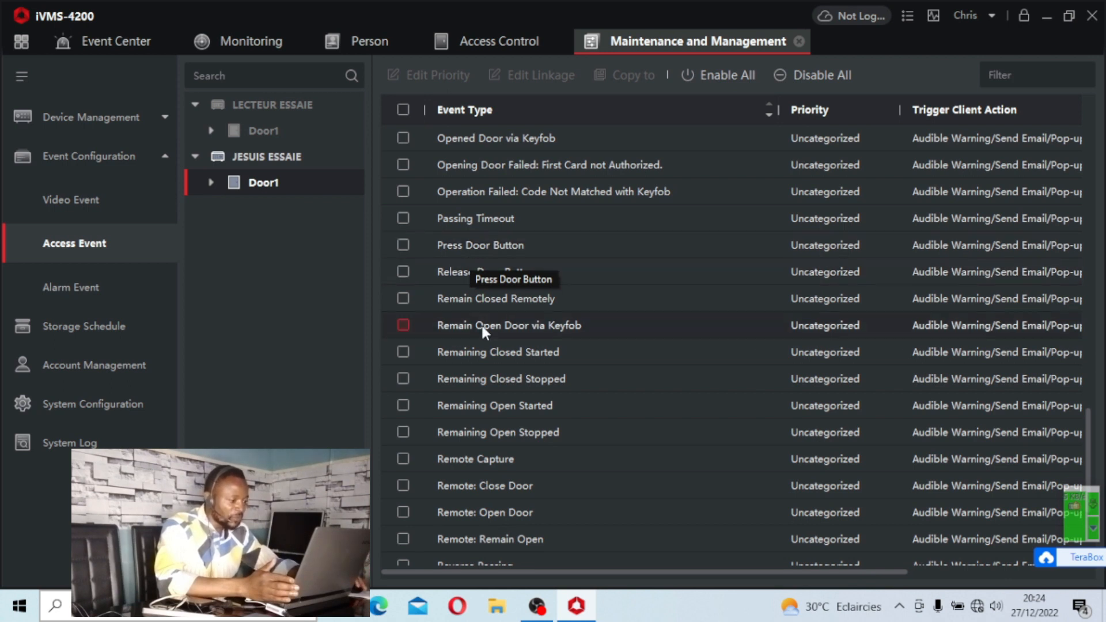
scroll(500, 355, "down", 3)
scroll(501, 378, "up", 5)
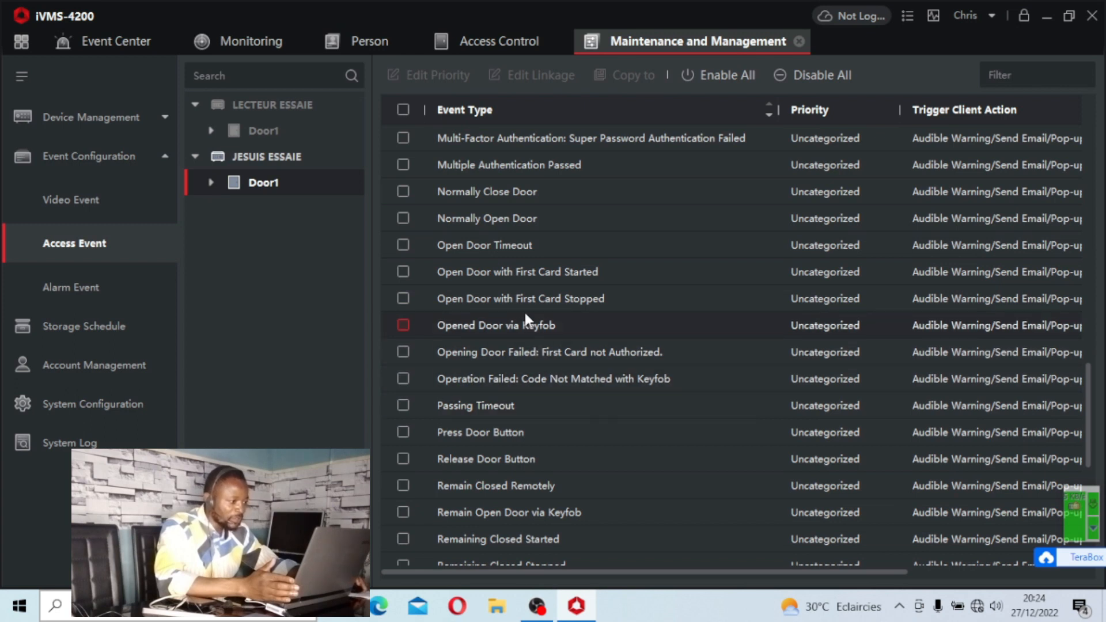
scroll(524, 314, "up", 2)
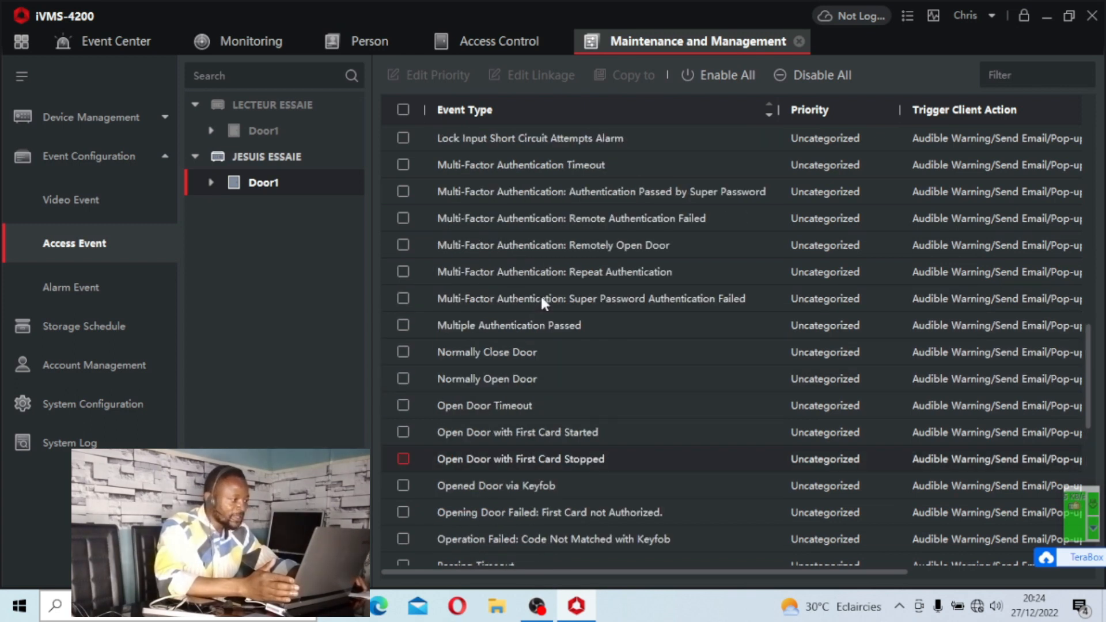
scroll(540, 293, "up", 1)
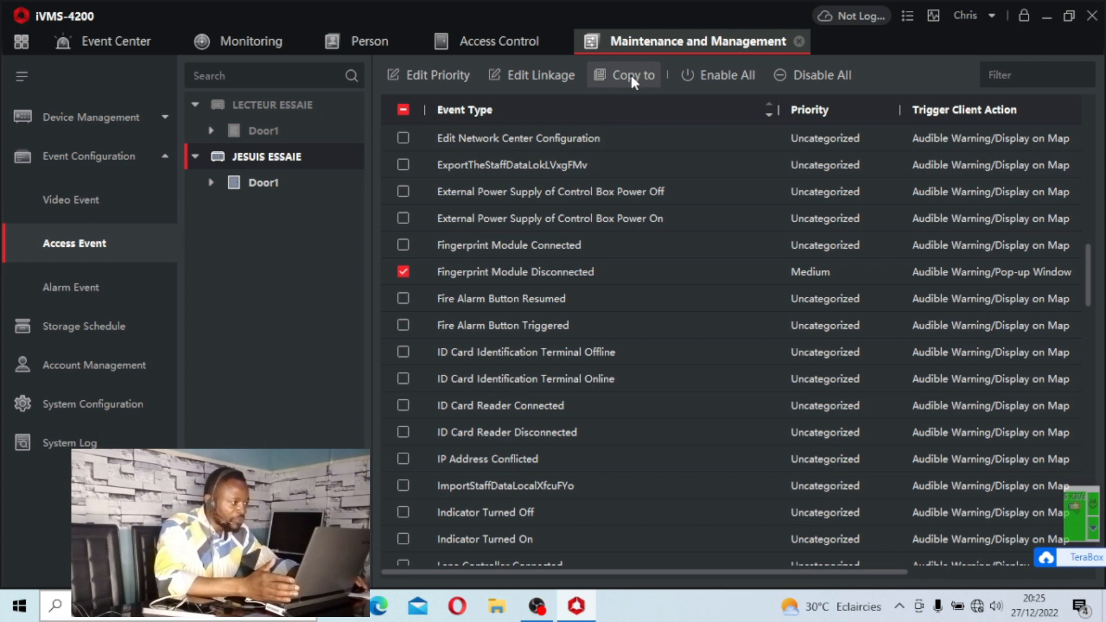
left_click(631, 75)
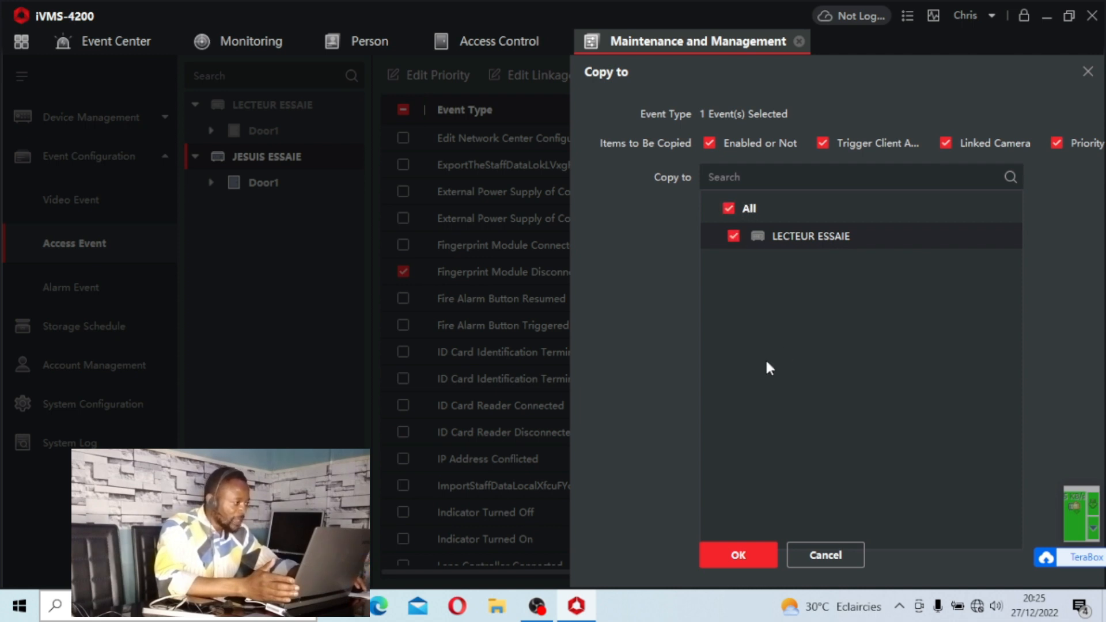
left_click(743, 554)
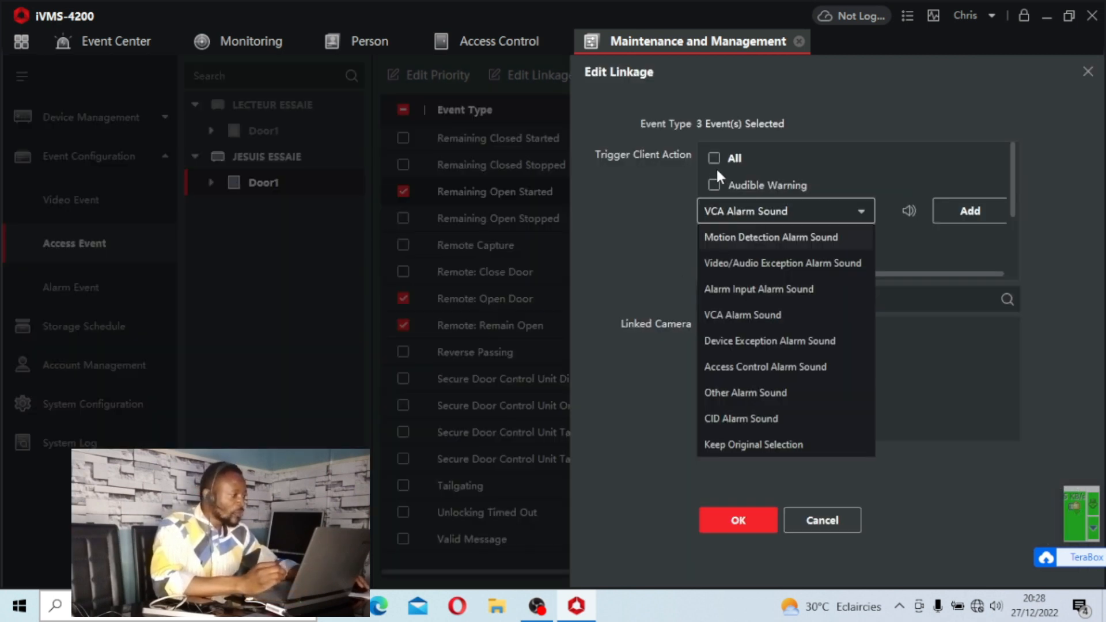
For Remaining Open Started, Remote: Open Door and Remote: Remain Open, enable Send Email and Pop-up Window, keeping the original sound.
left_click(717, 167)
left_click(713, 237)
left_click(723, 263)
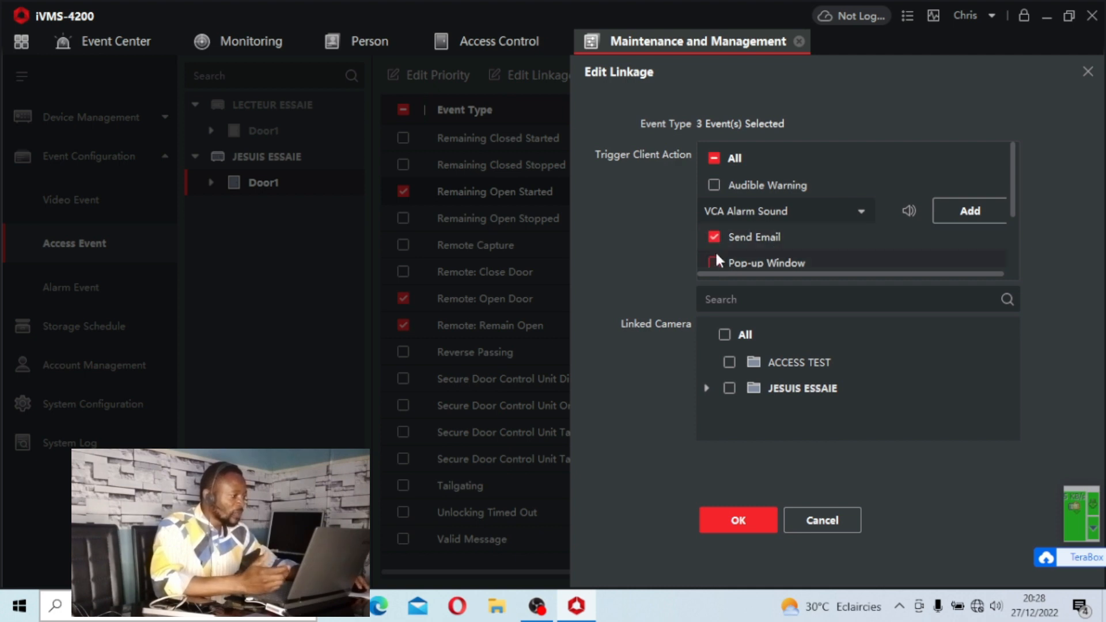
scroll(744, 254, "down", 1)
scroll(755, 231, "up", 1)
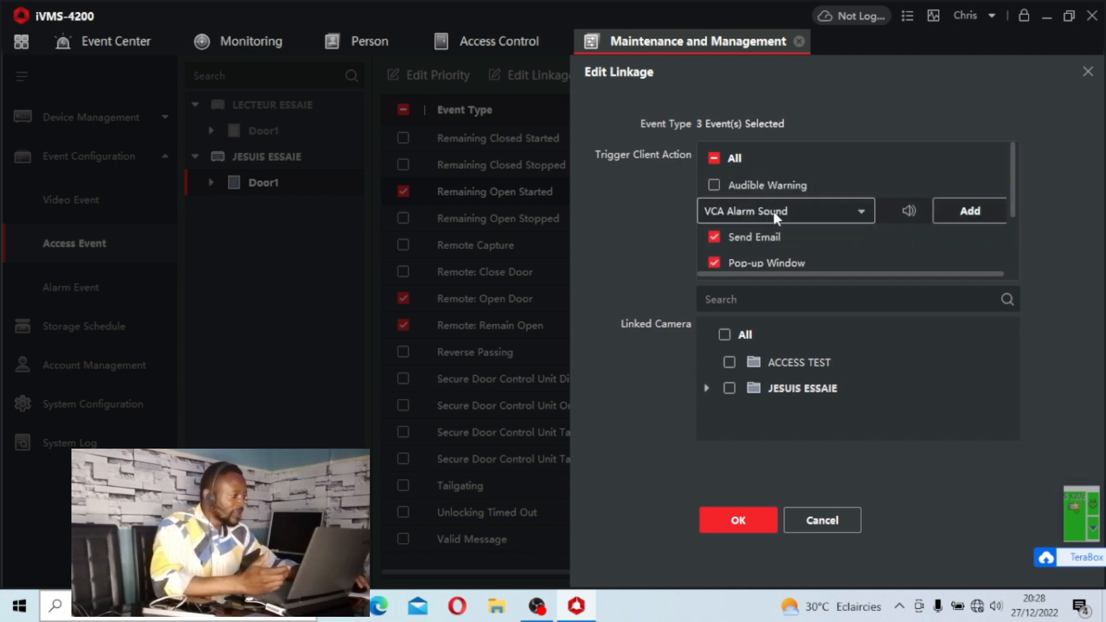
left_click(773, 209)
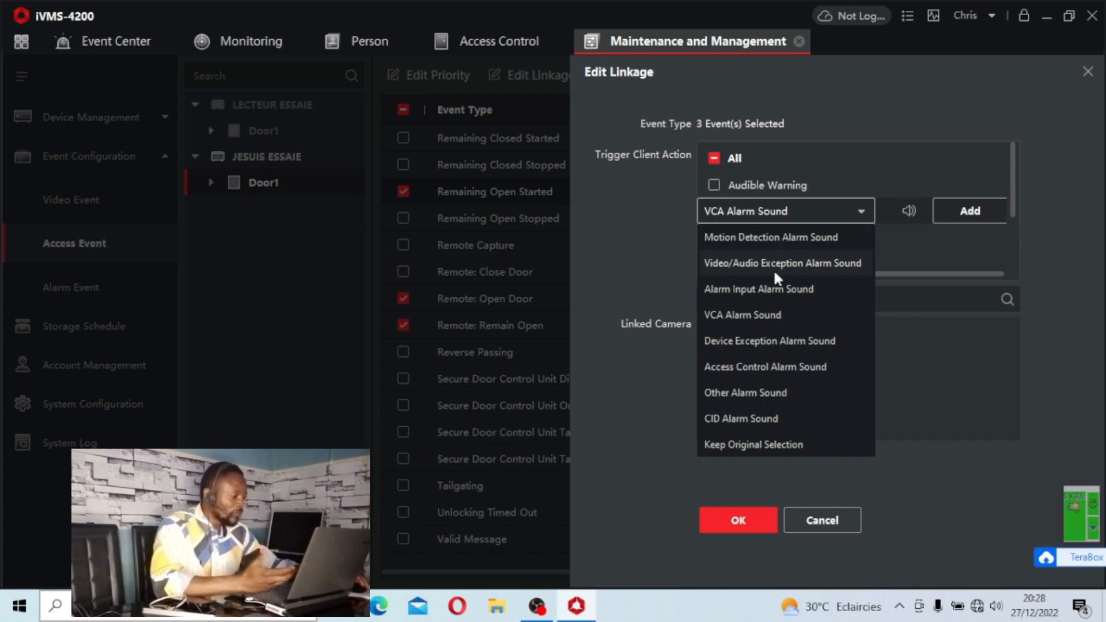
left_click(749, 446)
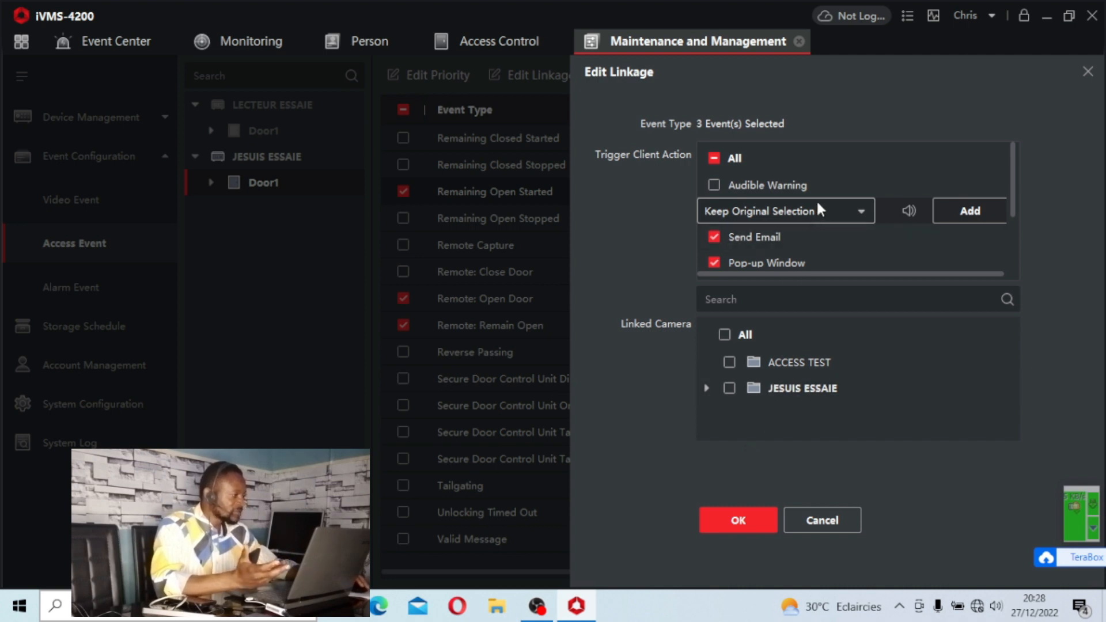
Link Camera1_JESUIS ESSAIE to these three events and save the linkage.
left_click(707, 388)
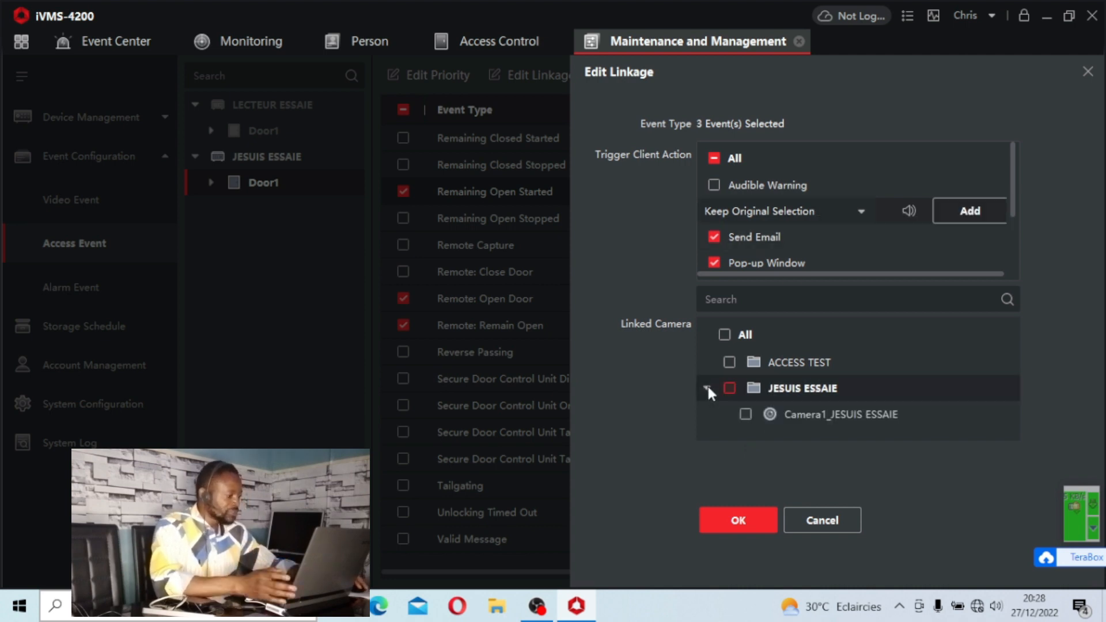
left_click(745, 413)
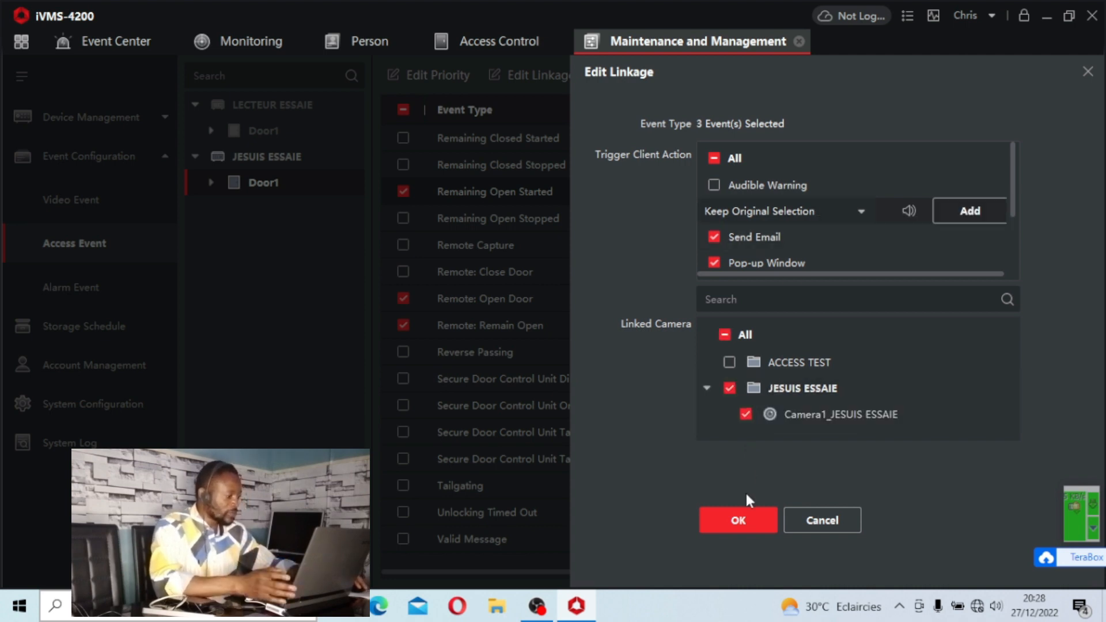
left_click(708, 509)
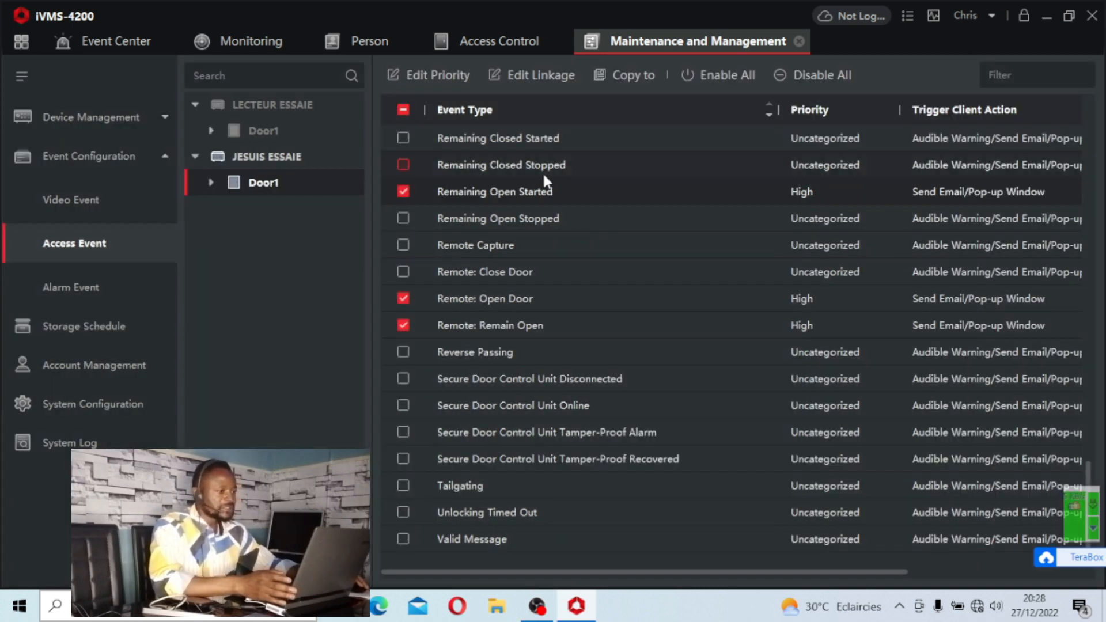
Switch to Monitoring, review the Door Unlocked alarm details with the linked camera video, and close them.
left_click(253, 45)
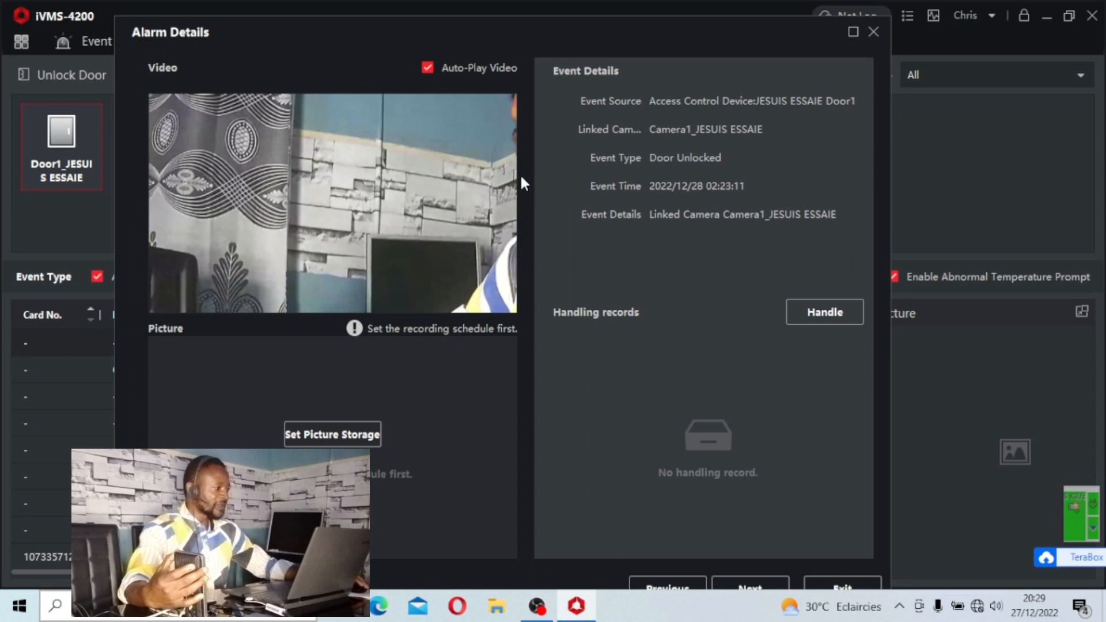
mouse_move(470, 188)
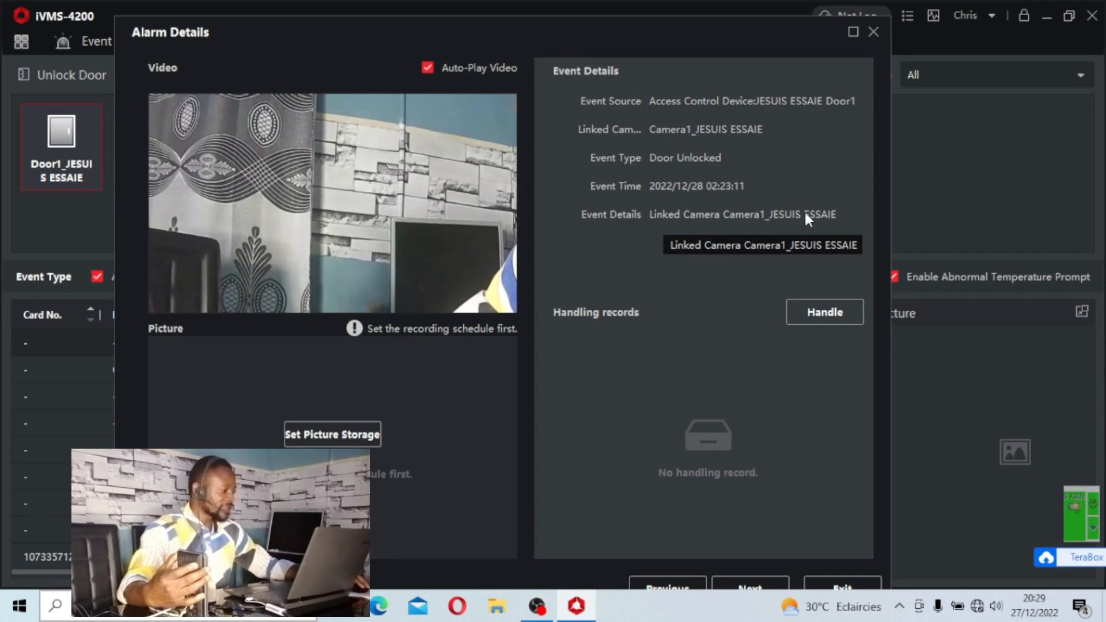
left_click(873, 32)
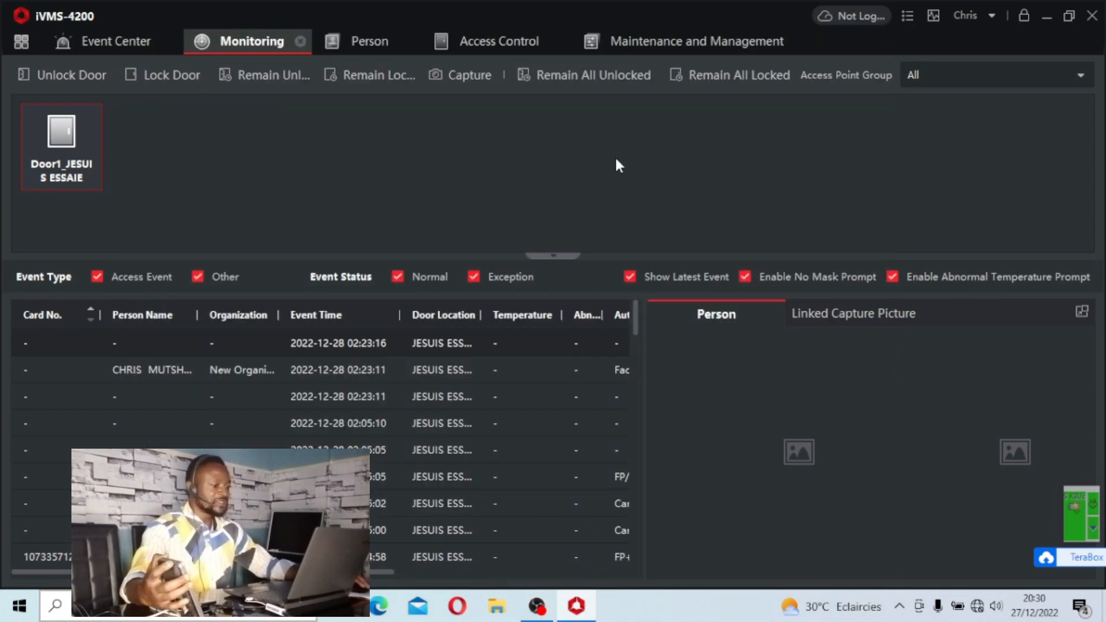